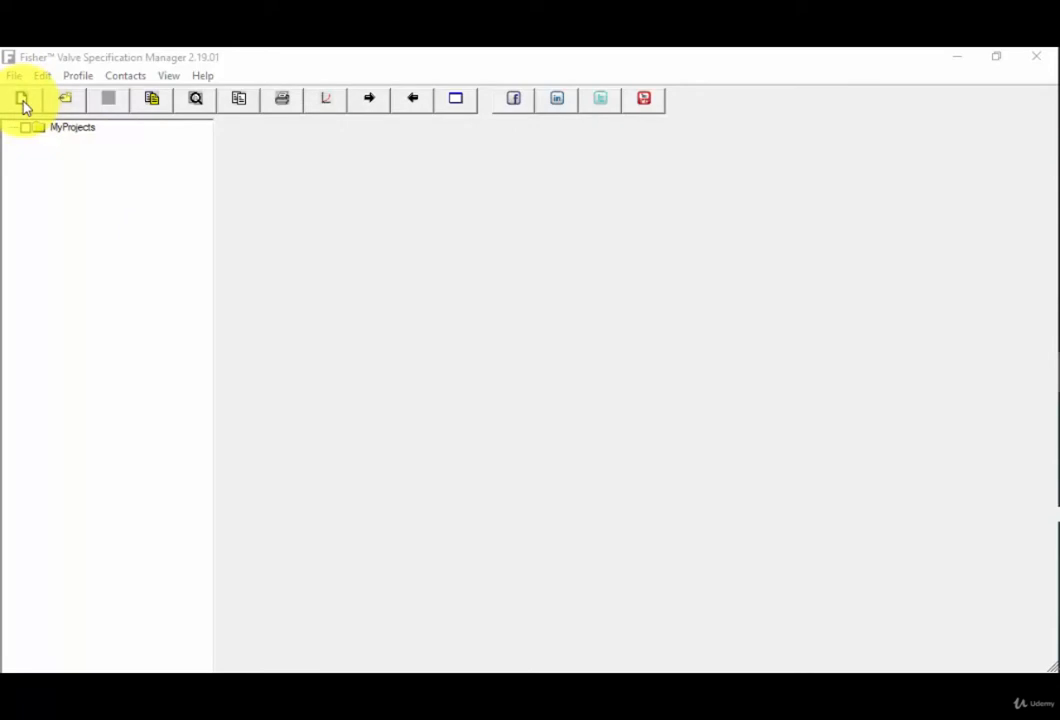
# Create a new project under MyProjects, add a tag to it, and keep both default names.
pyautogui.click(22, 100)
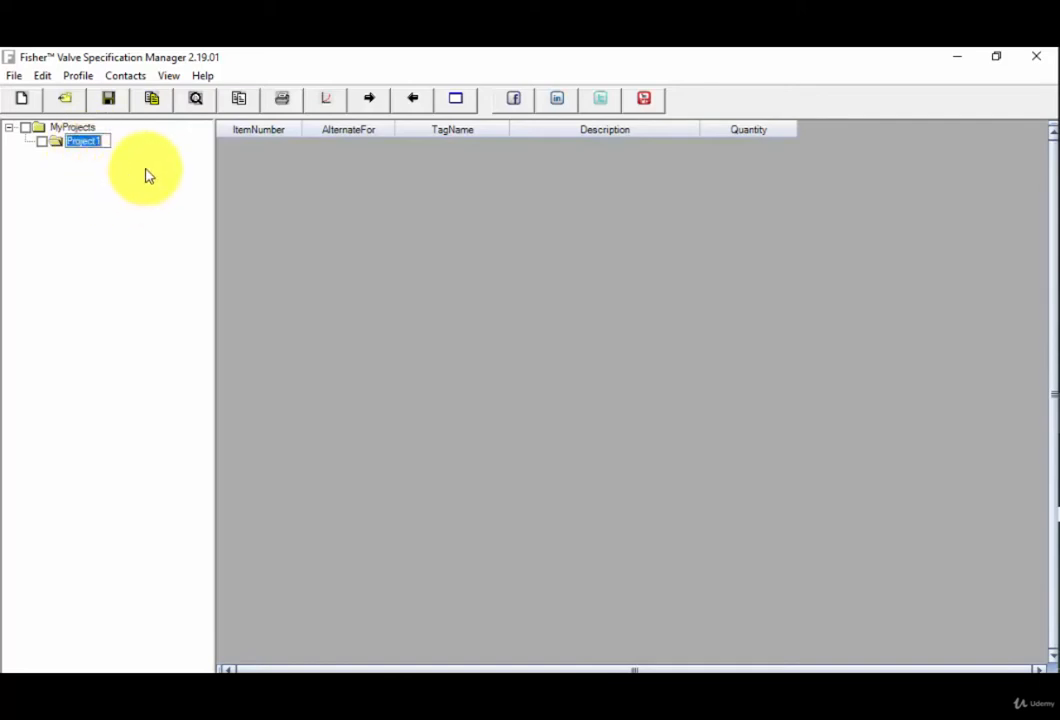
pyautogui.click(66, 102)
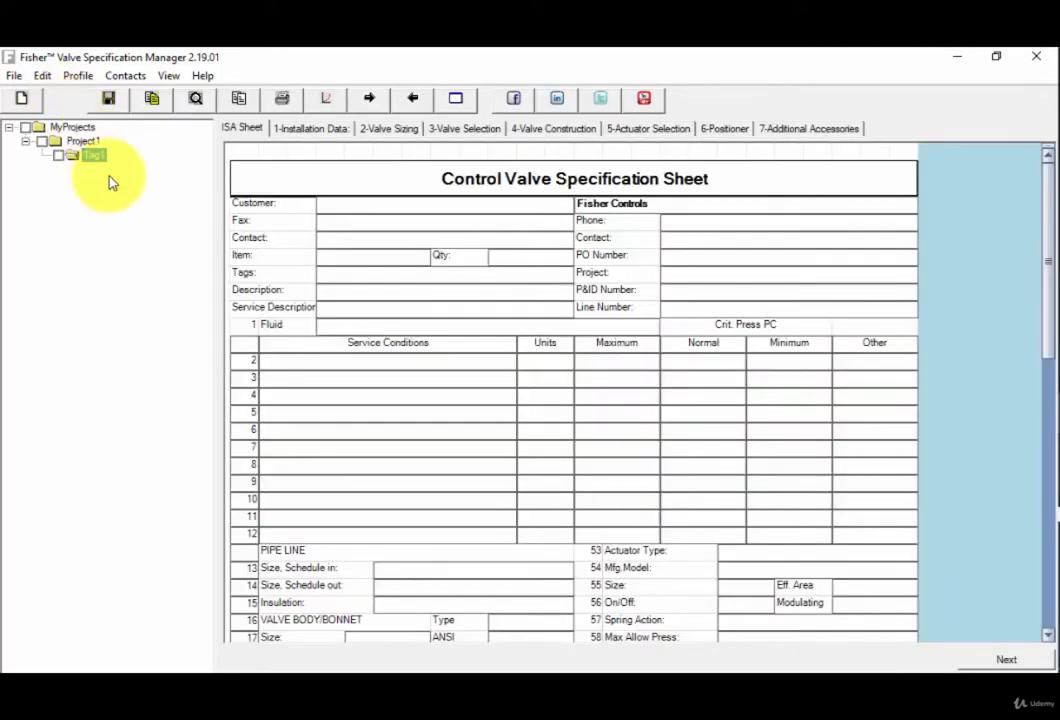
pyautogui.click(104, 157)
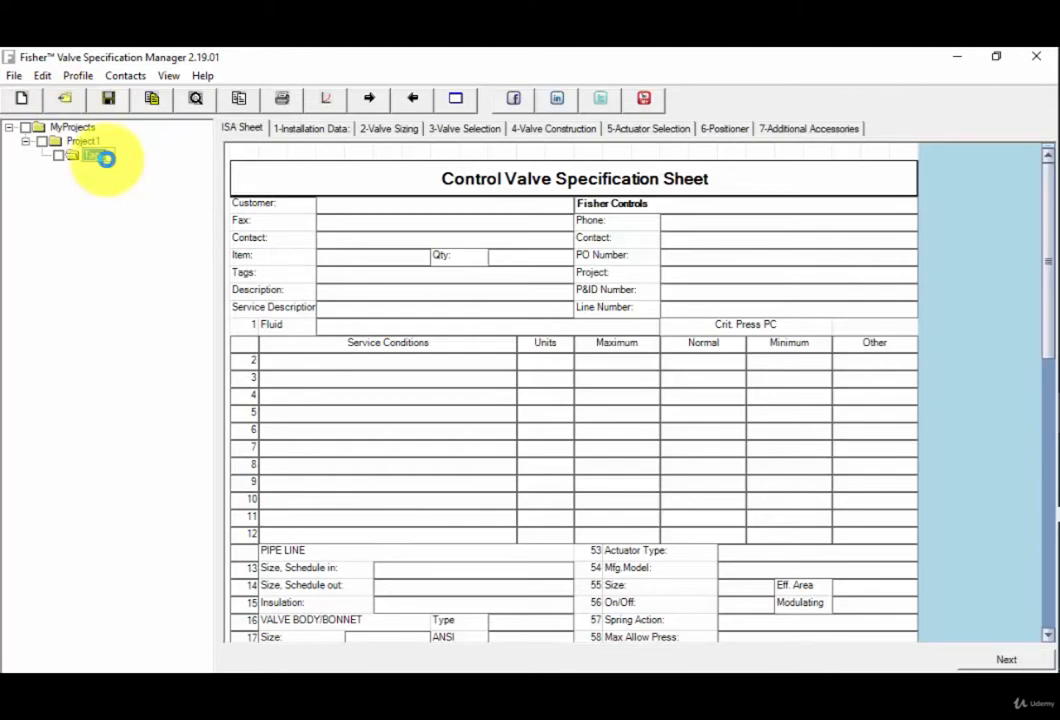
pyautogui.click(114, 166)
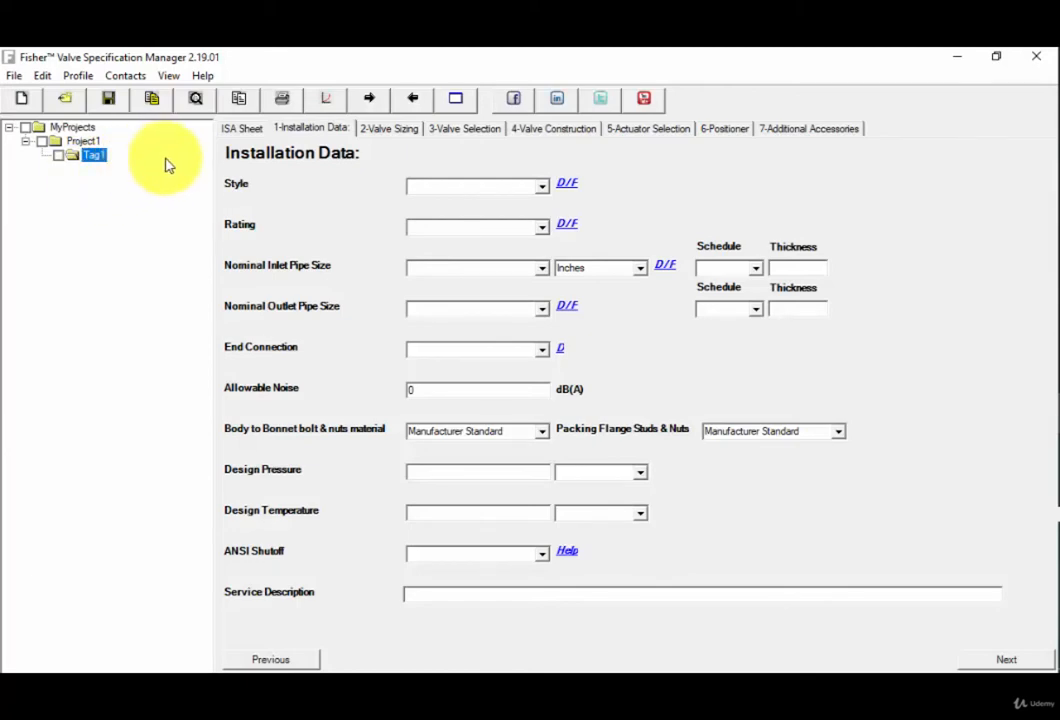
# Examine the tag's ISA specification sheet from the header and service conditions down to the last numbered lines.
pyautogui.click(250, 136)
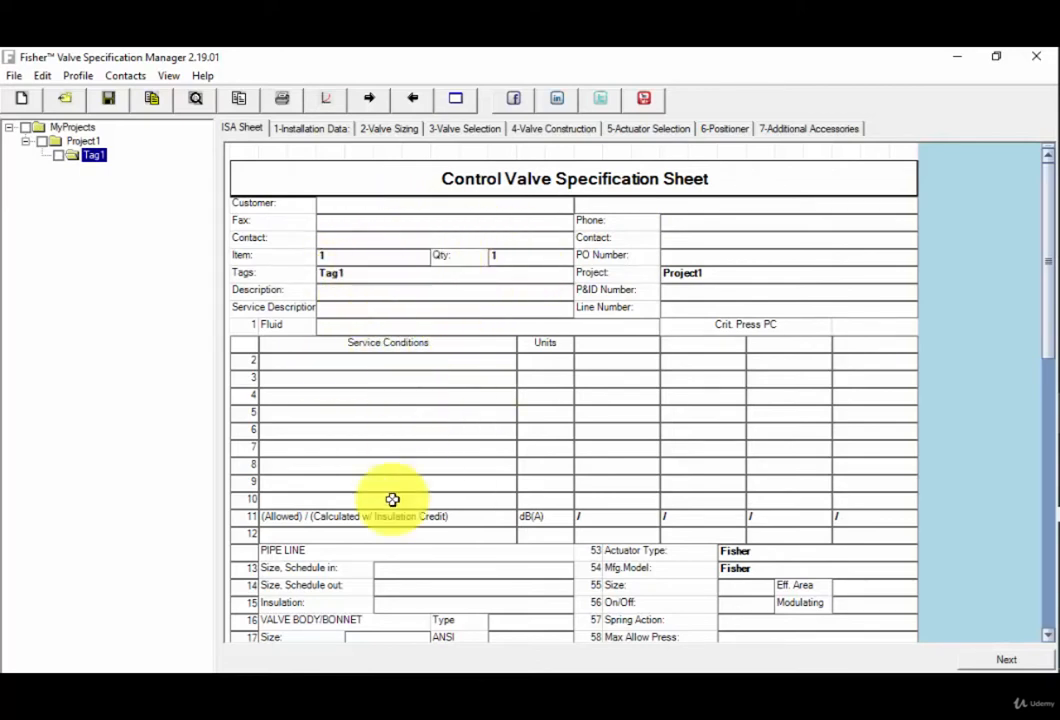
pyautogui.click(1048, 636)
pyautogui.click(1048, 636)
pyautogui.click(1048, 636)
pyautogui.click(1048, 636)
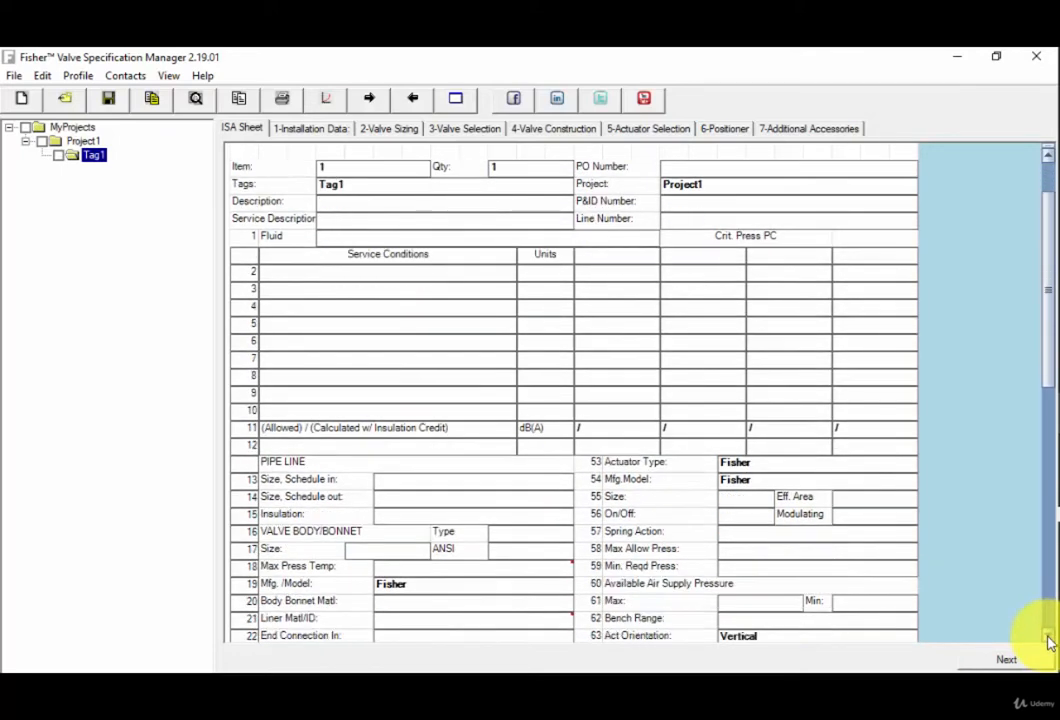
pyautogui.click(1048, 636)
pyautogui.click(1048, 636)
pyautogui.click(1048, 636)
pyautogui.click(1048, 636)
pyautogui.click(1048, 636)
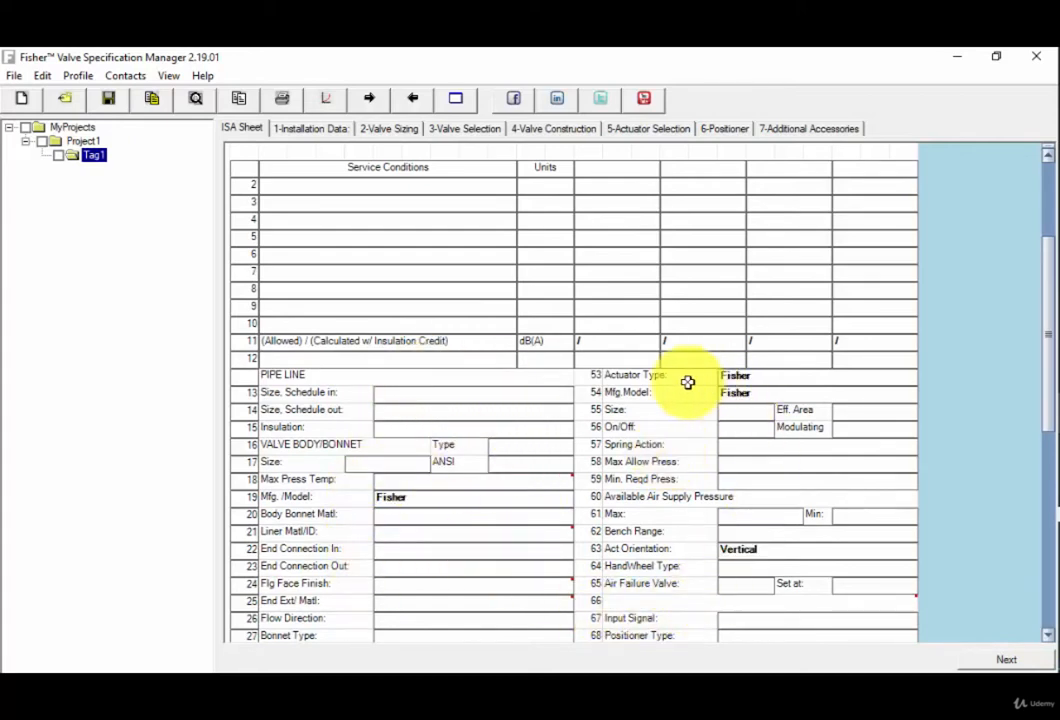
pyautogui.click(1048, 640)
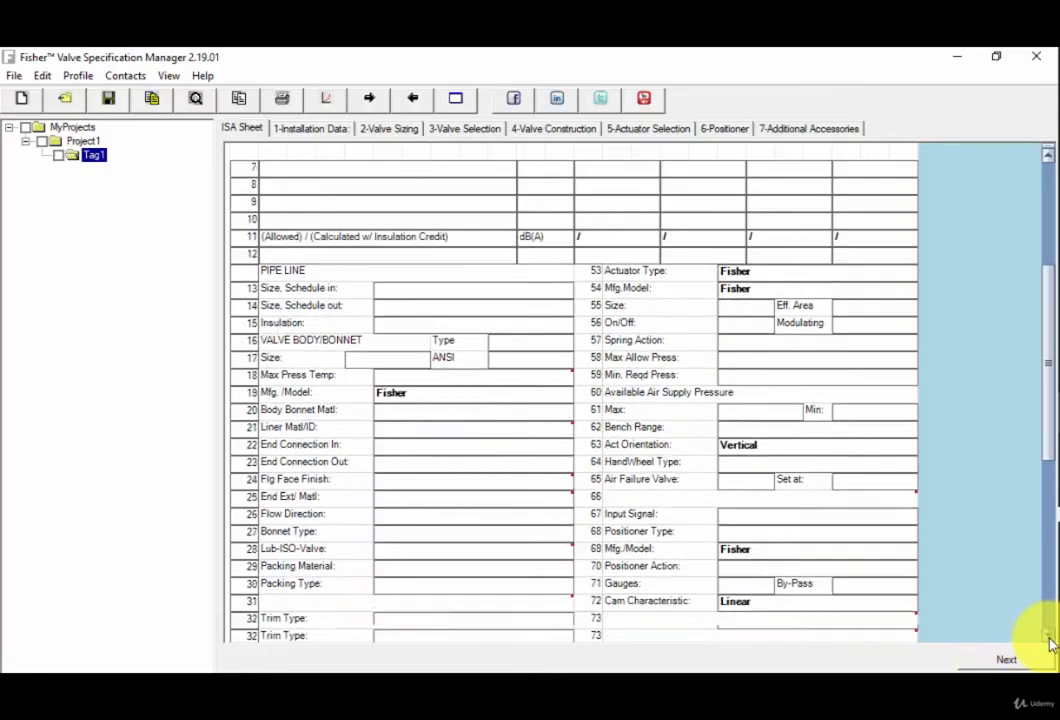
pyautogui.moveTo(1048, 640); pyautogui.dragTo(1048, 640)
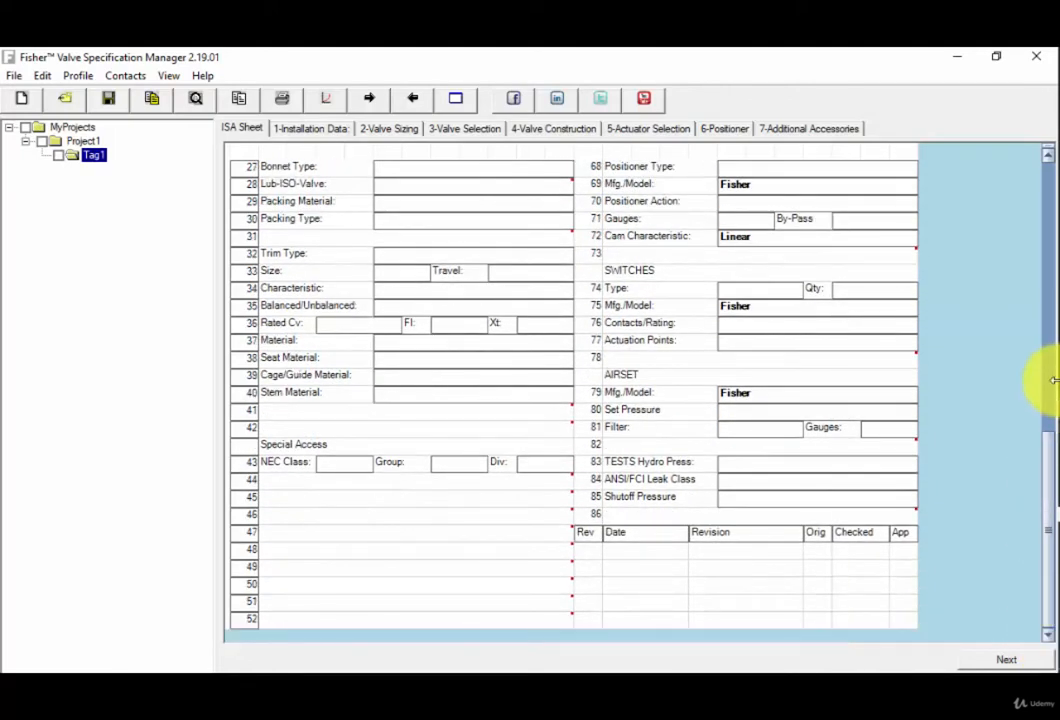
pyautogui.moveTo(1048, 172); pyautogui.dragTo(1048, 172)
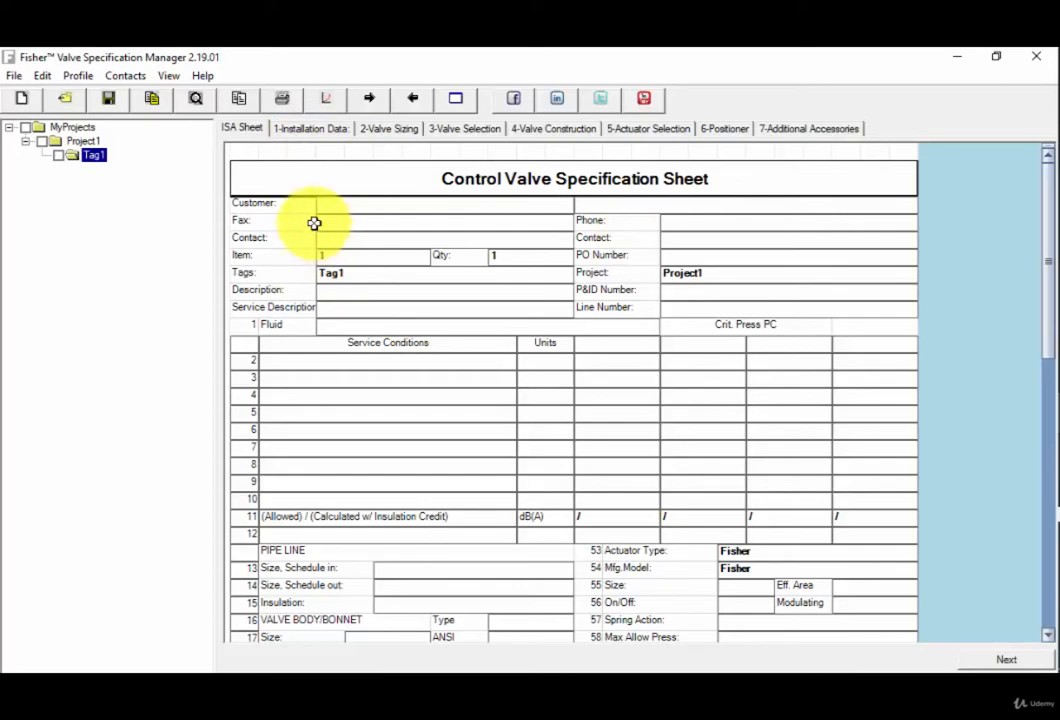
# Look through the tag's pages from Installation Data to Additional Accessories, including the sizing inputs and outputs, and return to the ISA Sheet.
pyautogui.click(305, 132)
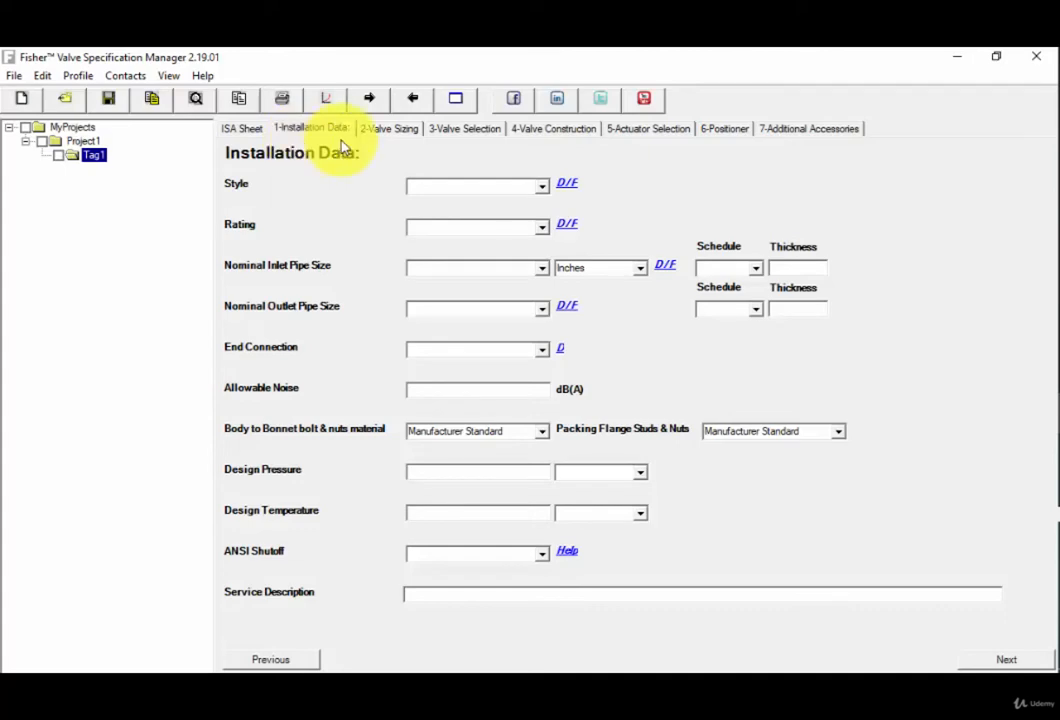
pyautogui.click(391, 130)
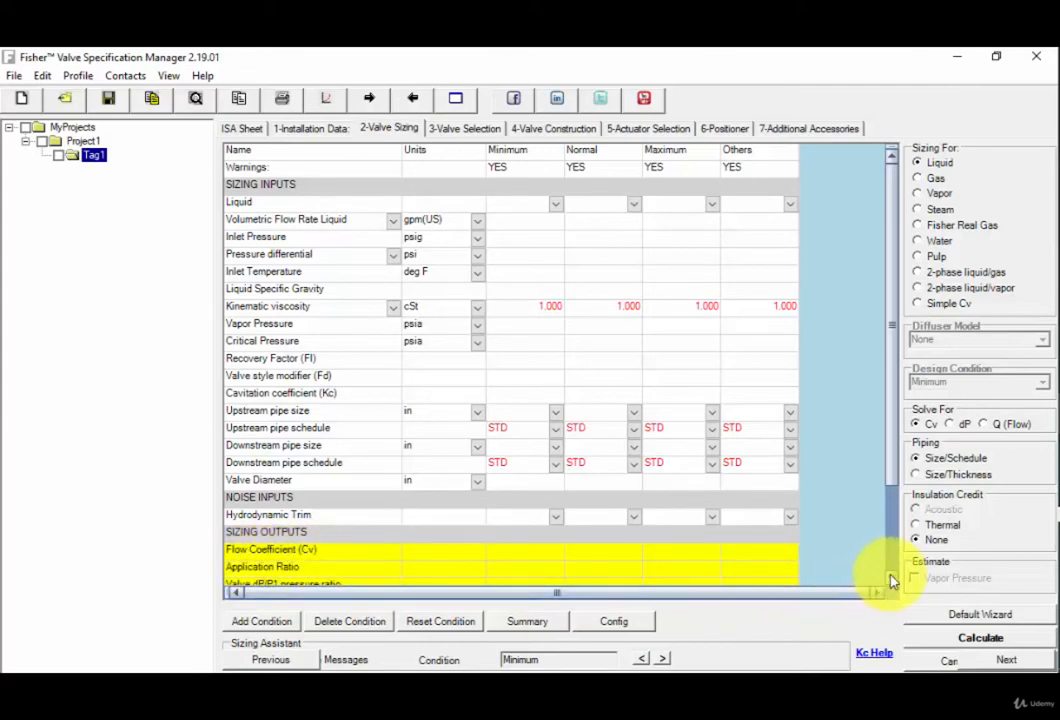
pyautogui.moveTo(895, 583); pyautogui.dragTo(895, 583)
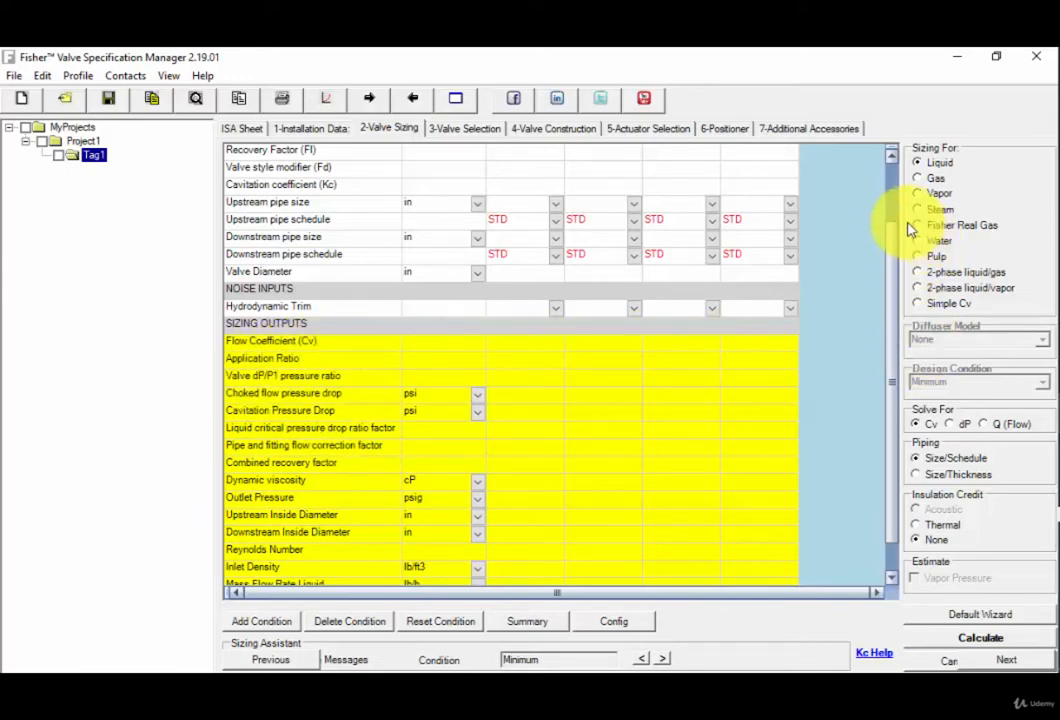
pyautogui.click(891, 168)
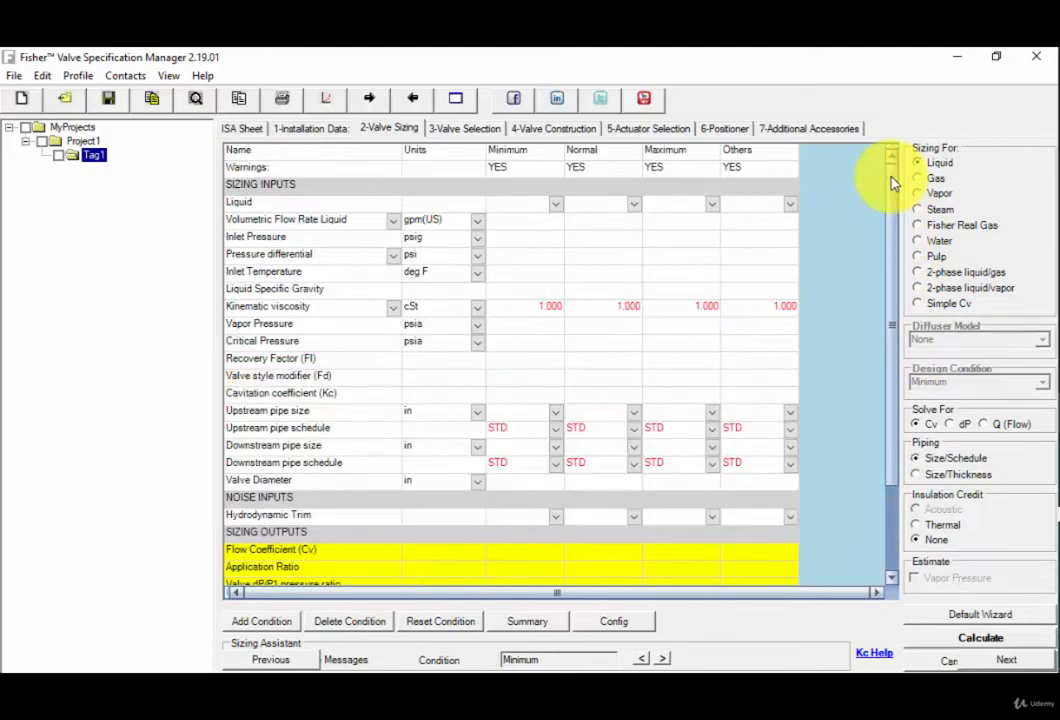
pyautogui.click(463, 132)
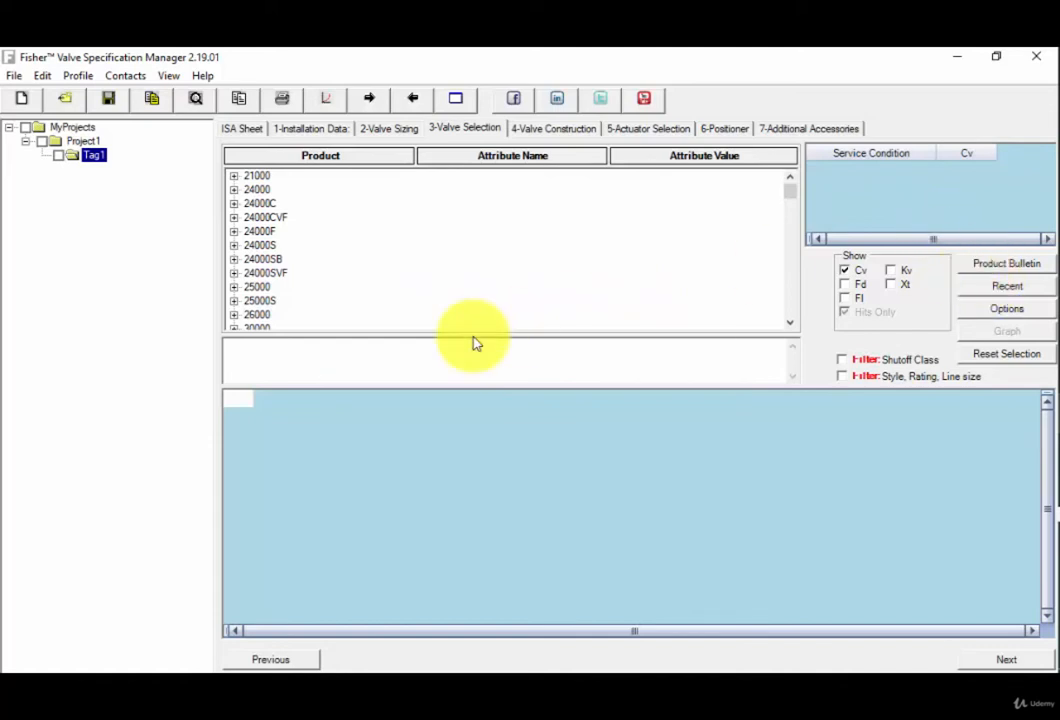
pyautogui.click(256, 248)
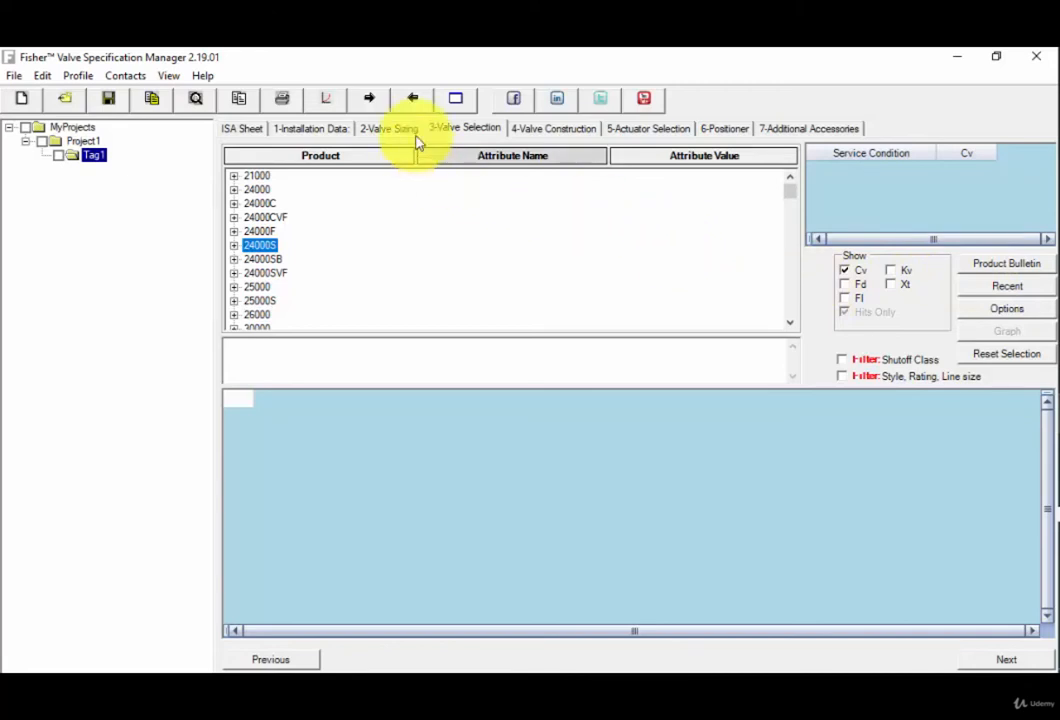
pyautogui.click(564, 136)
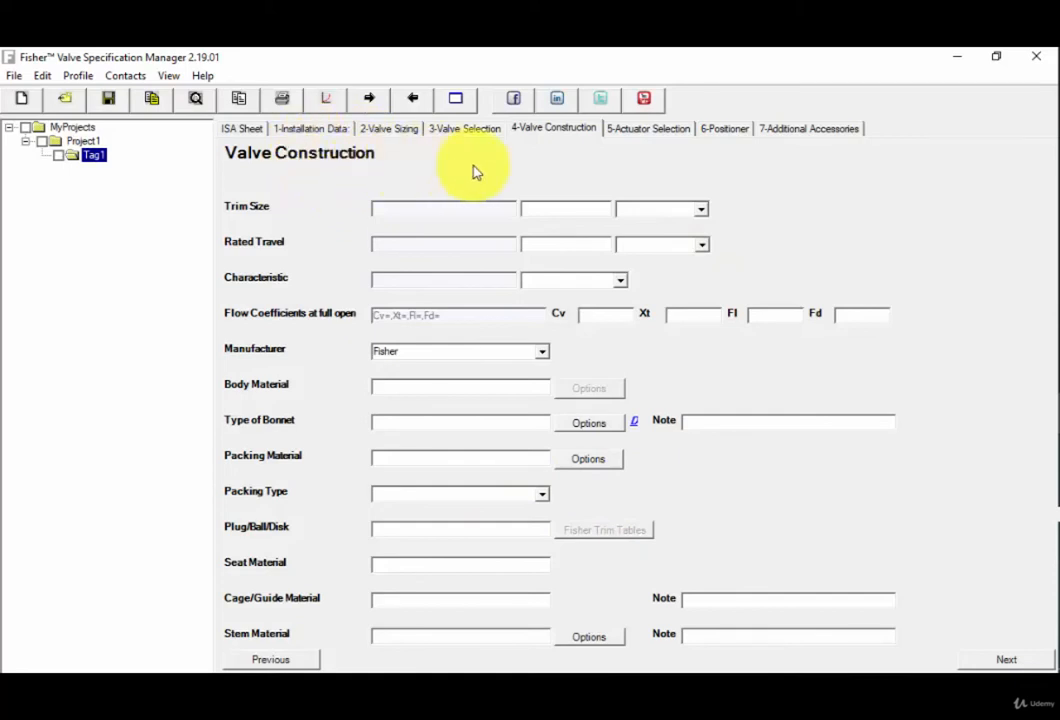
pyautogui.click(652, 129)
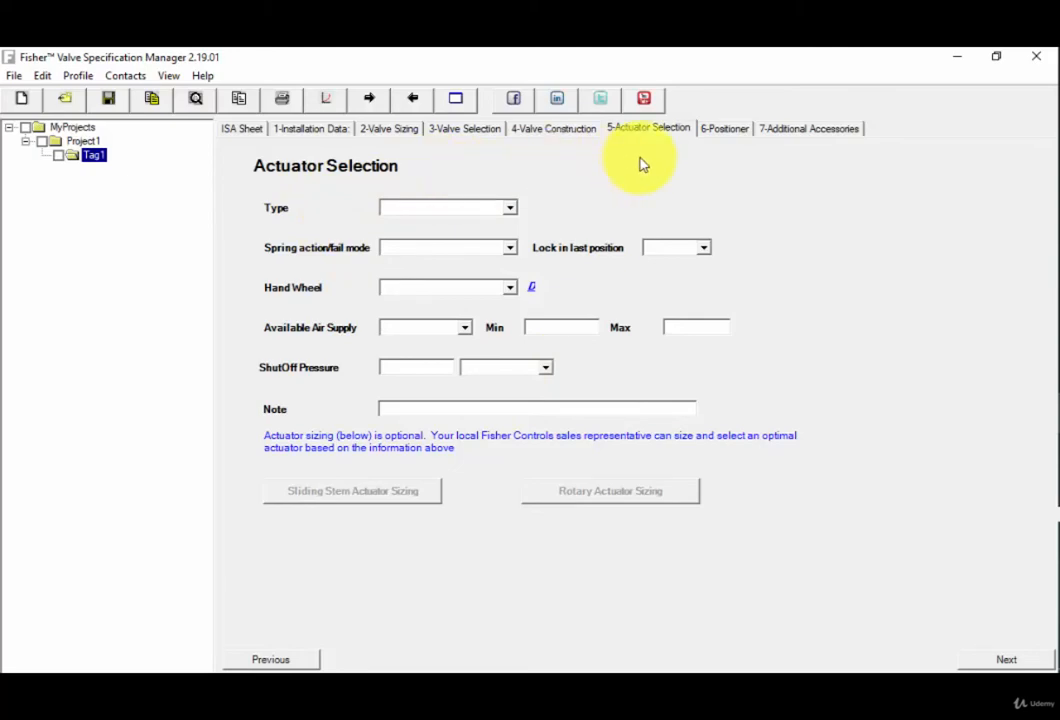
pyautogui.click(729, 131)
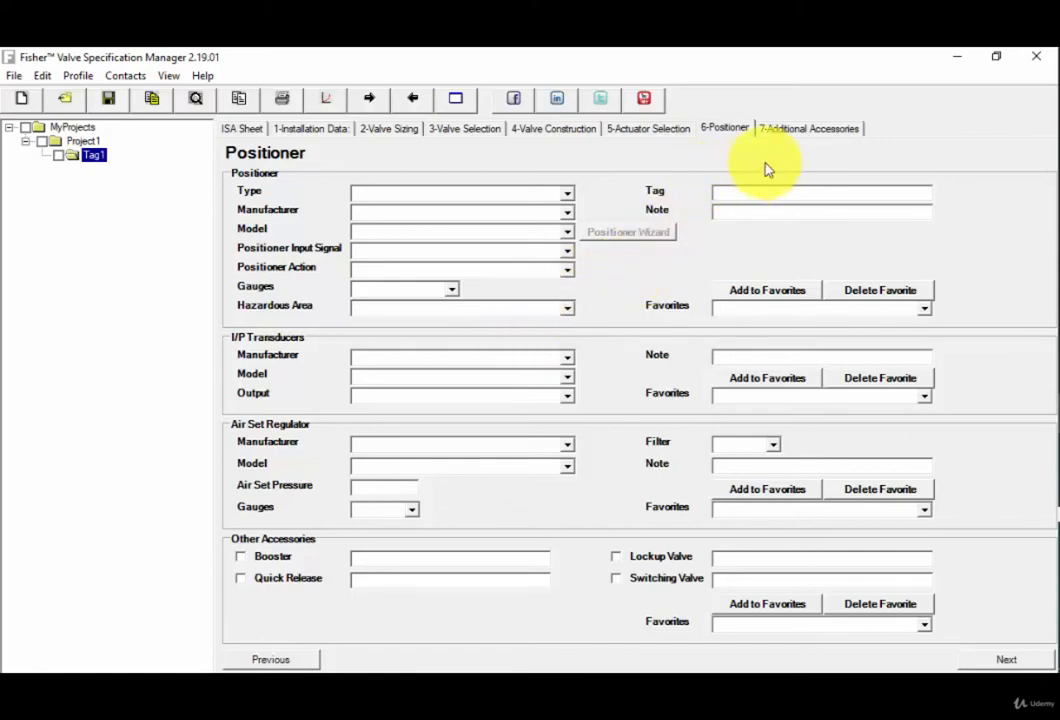
pyautogui.click(815, 131)
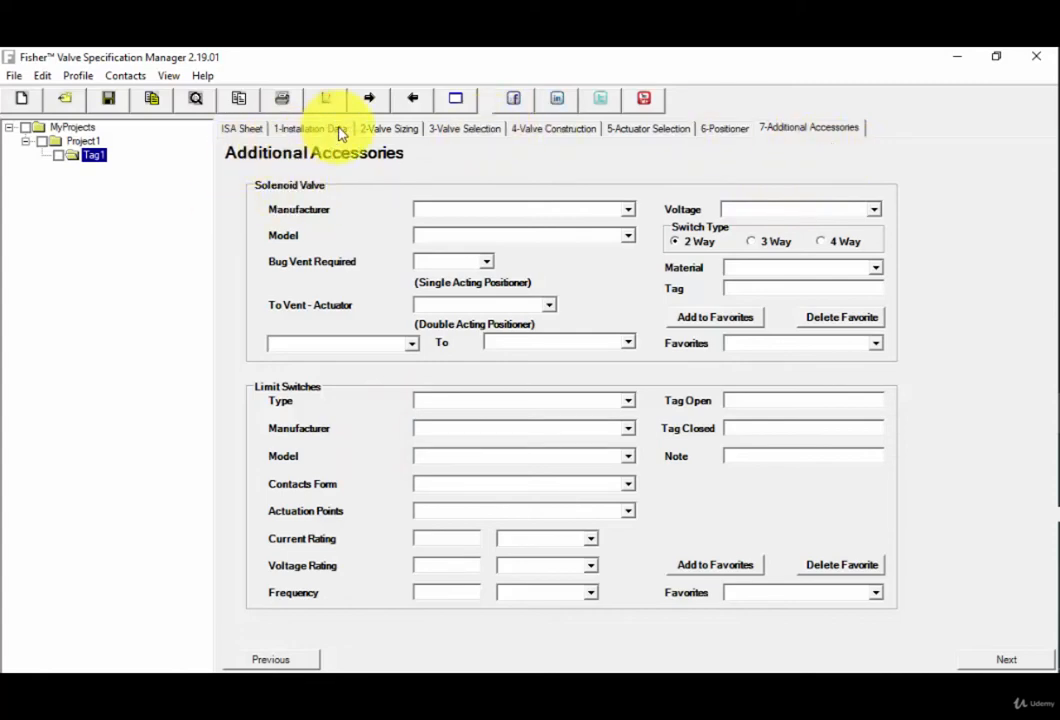
pyautogui.click(246, 130)
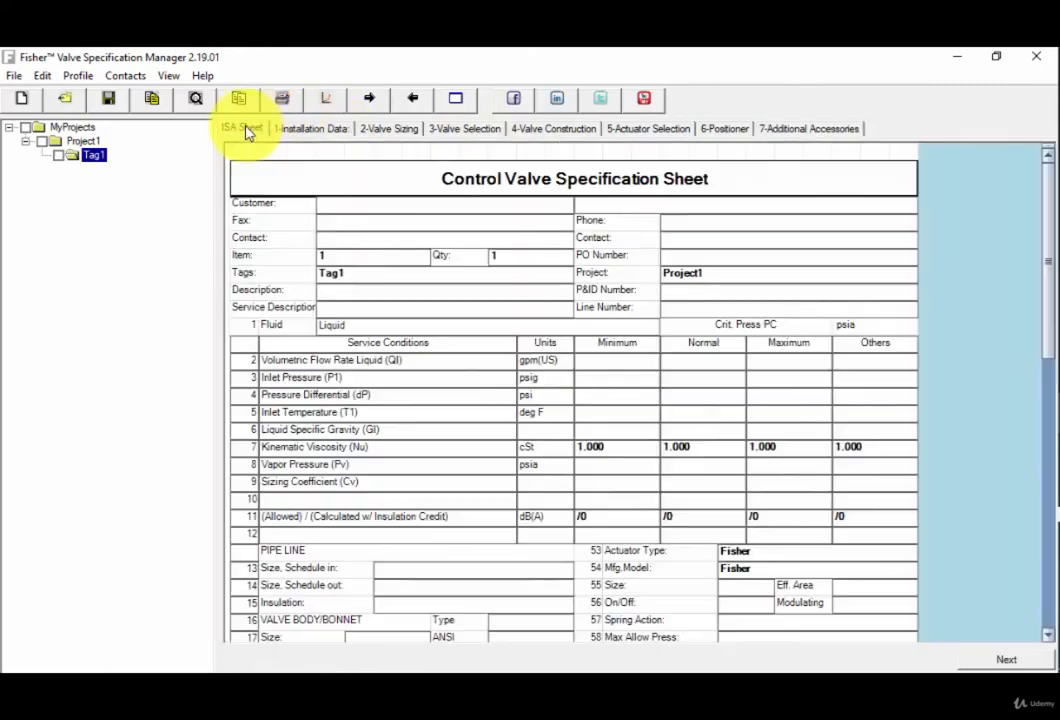
# In the tag's Installation Data, set the valve style to Globe and the rating to CL300.
pyautogui.click(314, 132)
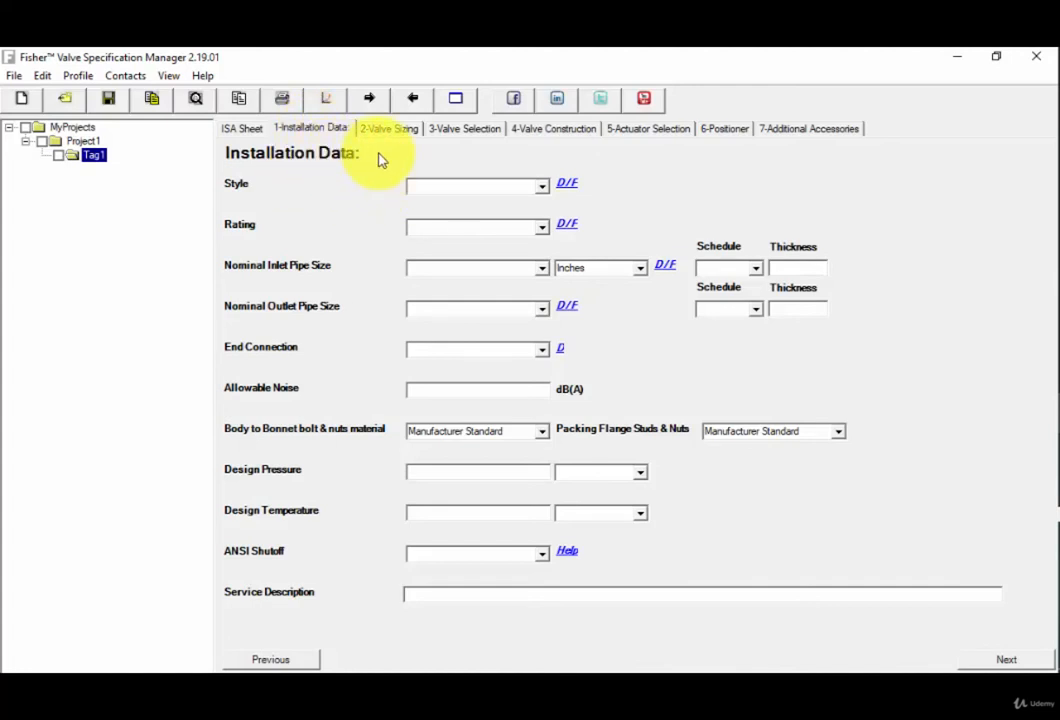
pyautogui.click(543, 192)
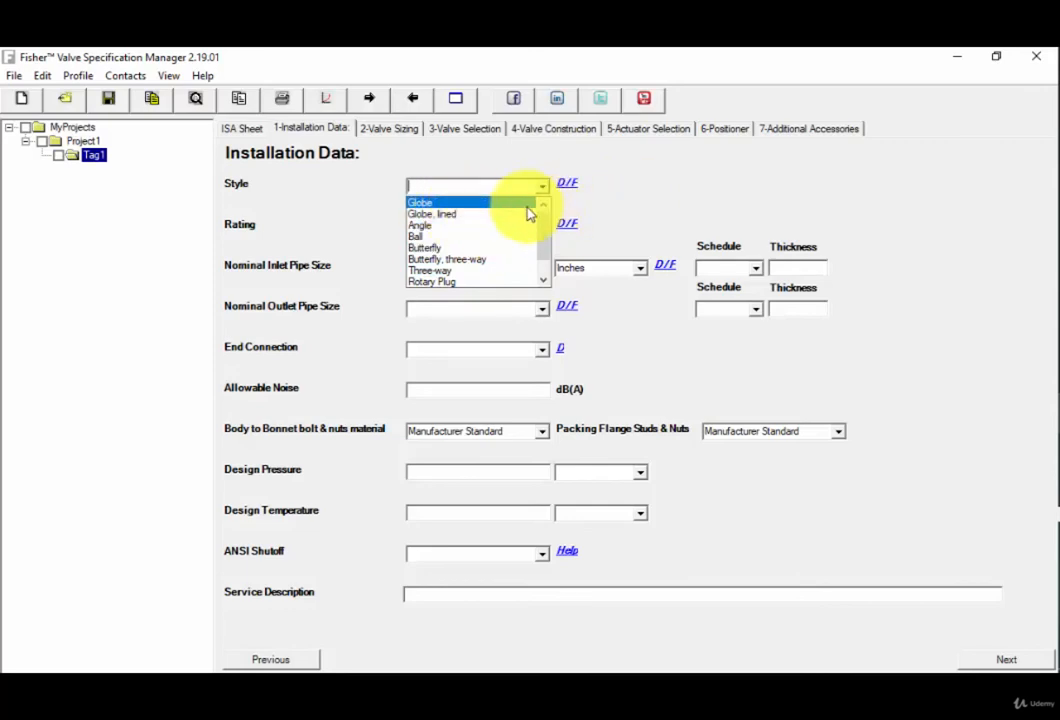
pyautogui.click(456, 204)
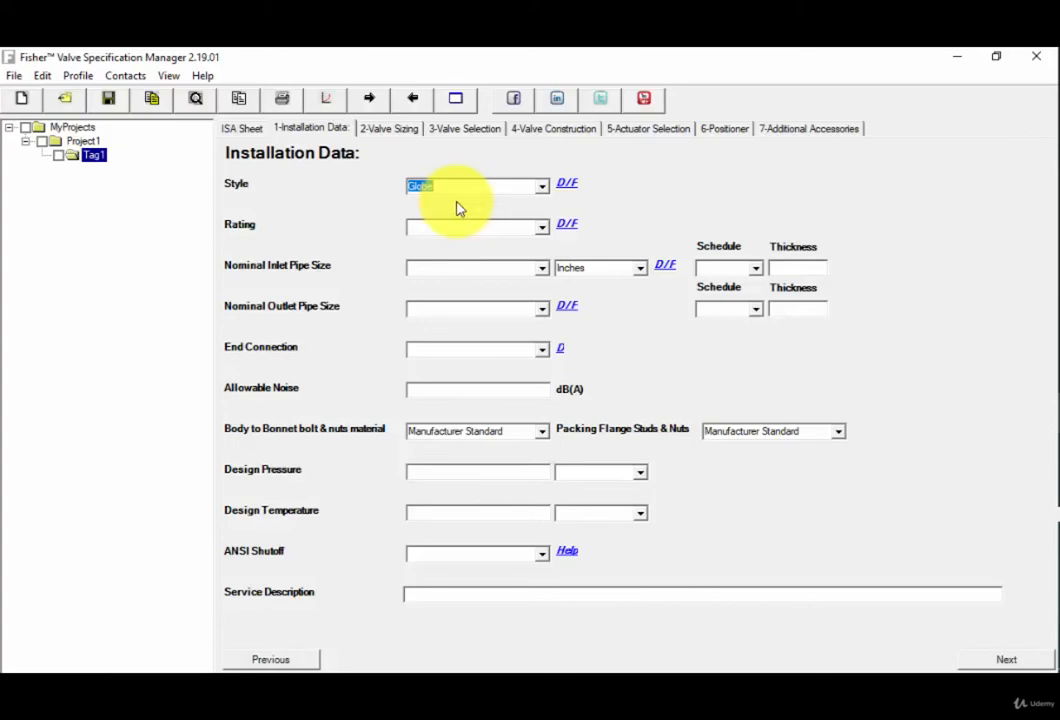
pyautogui.click(545, 232)
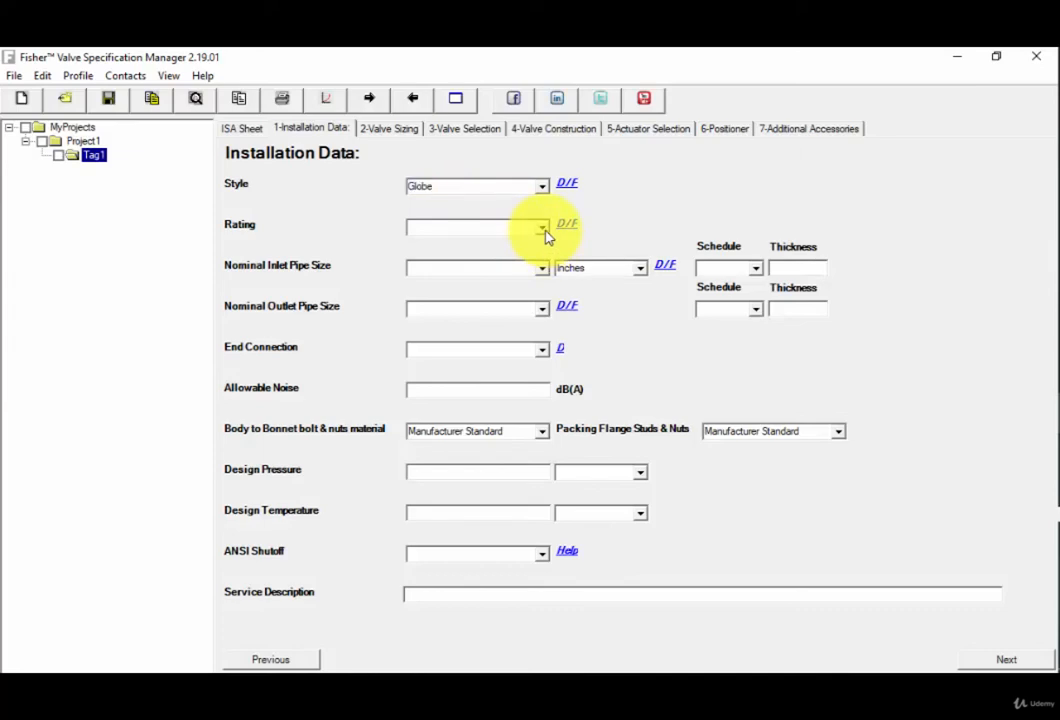
pyautogui.click(545, 232)
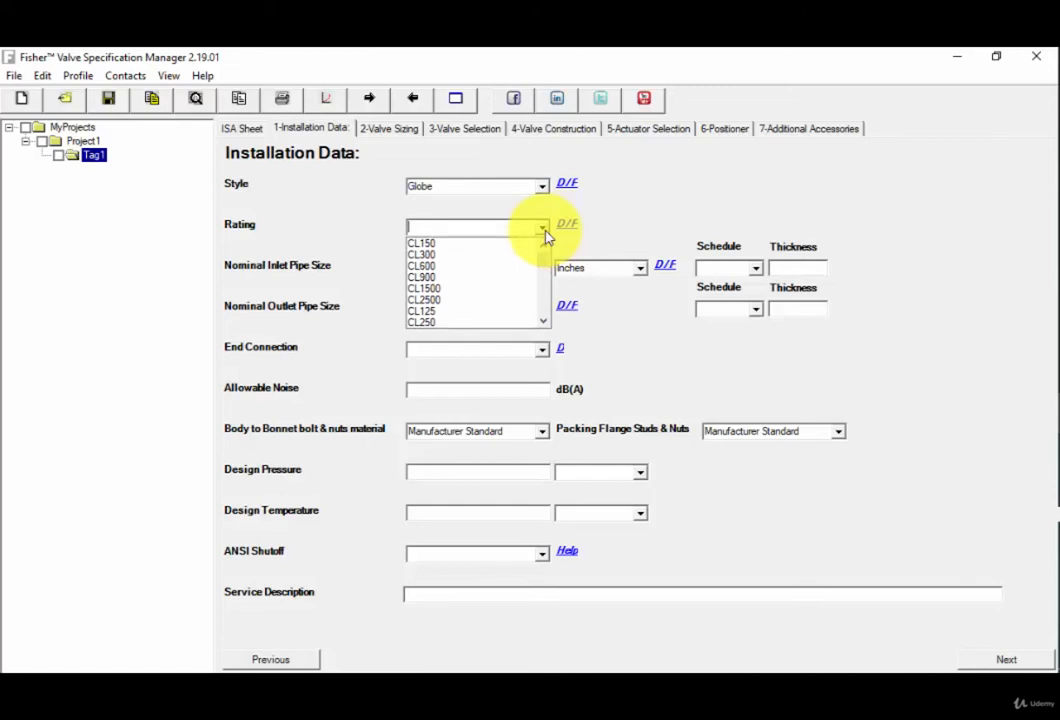
pyautogui.click(477, 256)
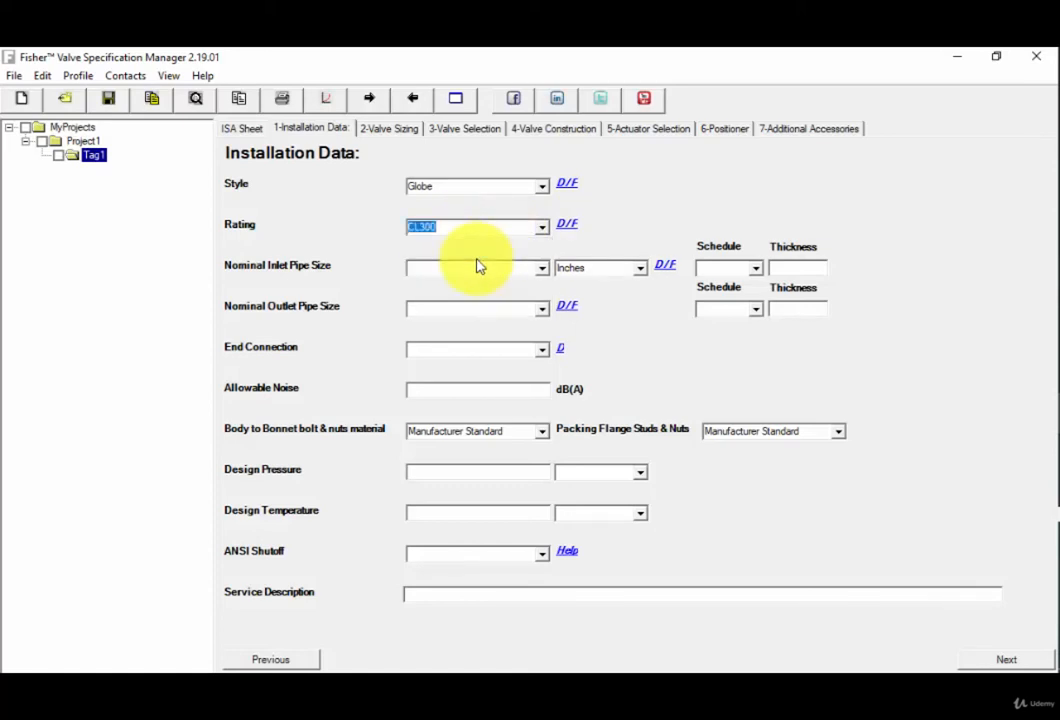
pyautogui.click(478, 229)
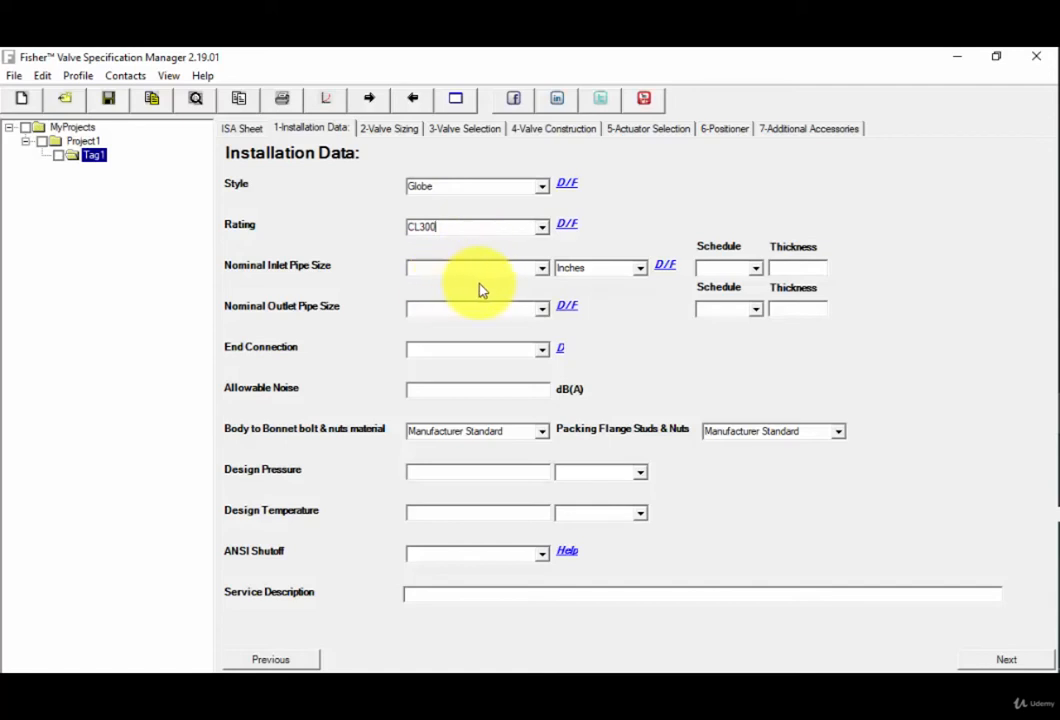
# Set both the nominal inlet pipe size and the nominal outlet pipe size to 4 inches.
pyautogui.click(546, 269)
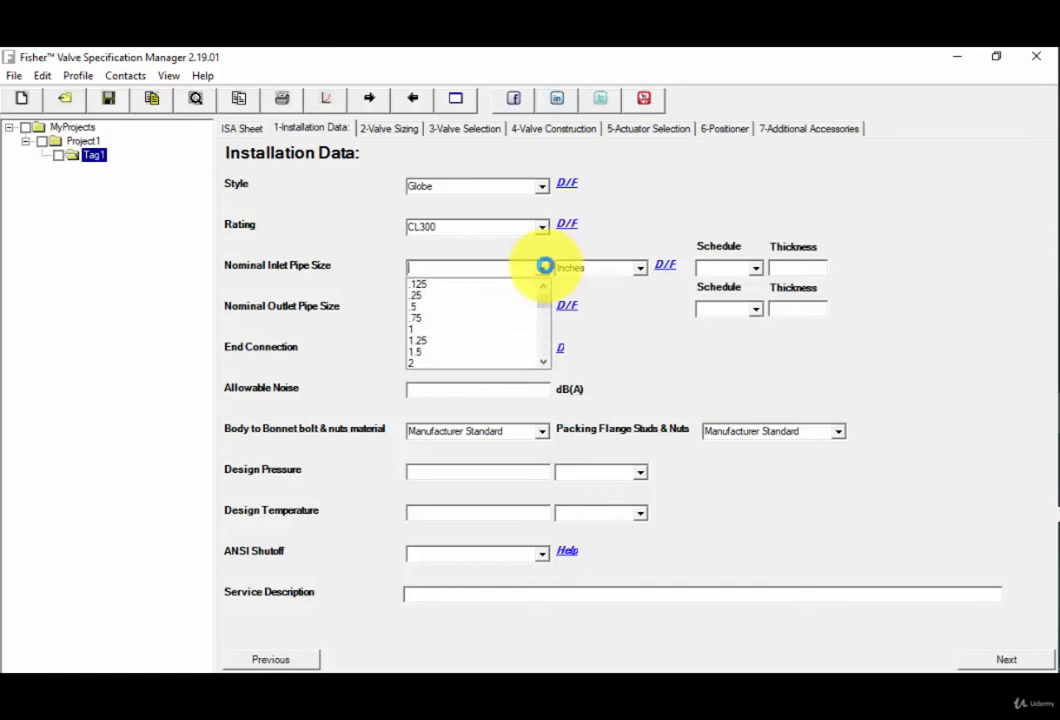
pyautogui.doubleClick(544, 366)
pyautogui.doubleClick(545, 366)
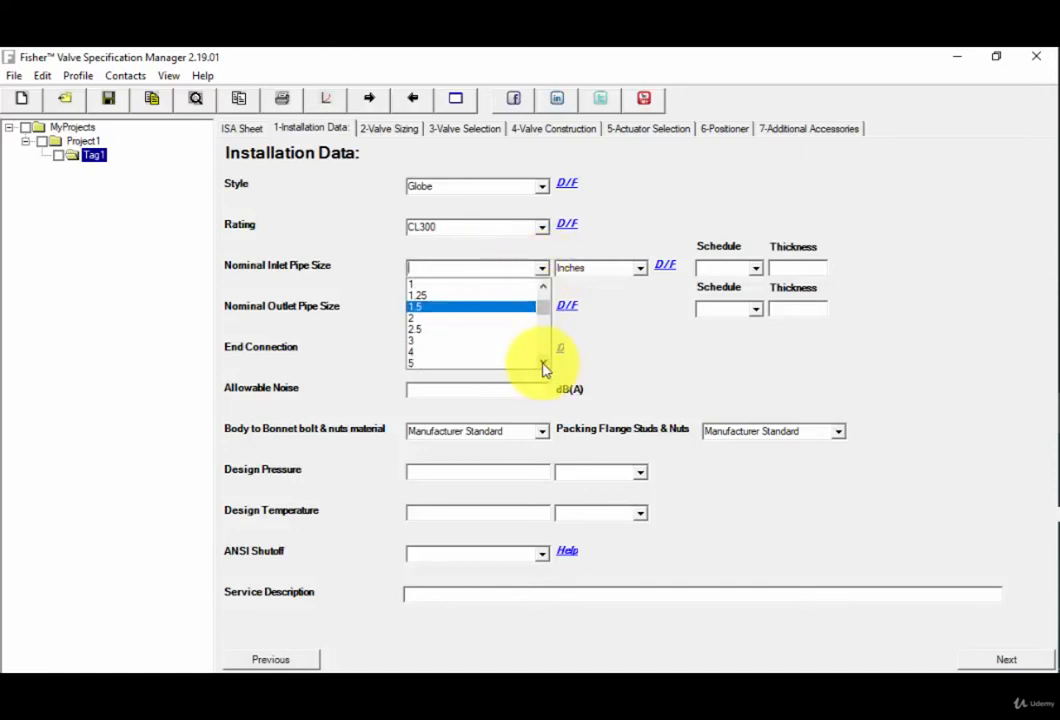
pyautogui.click(440, 352)
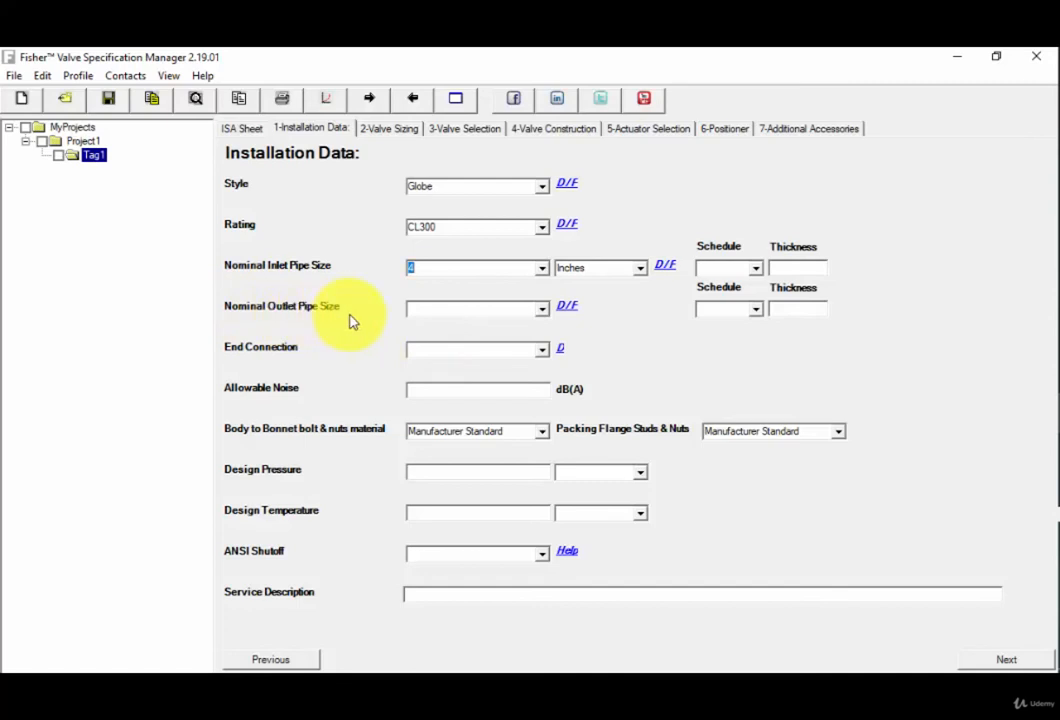
pyautogui.click(542, 310)
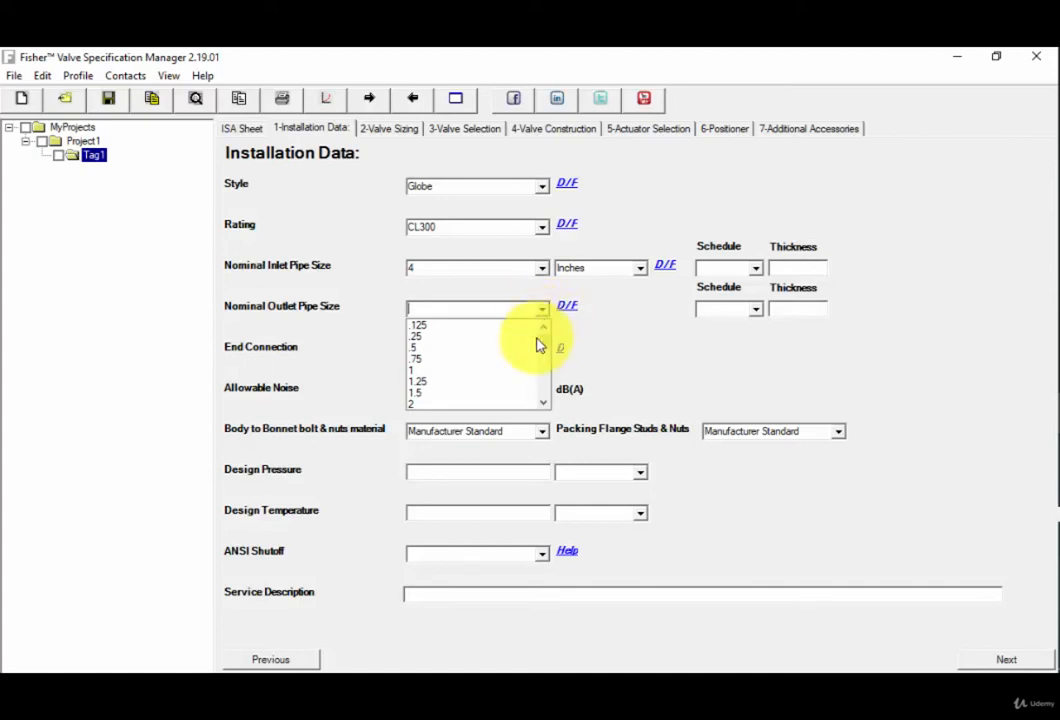
pyautogui.click(543, 404)
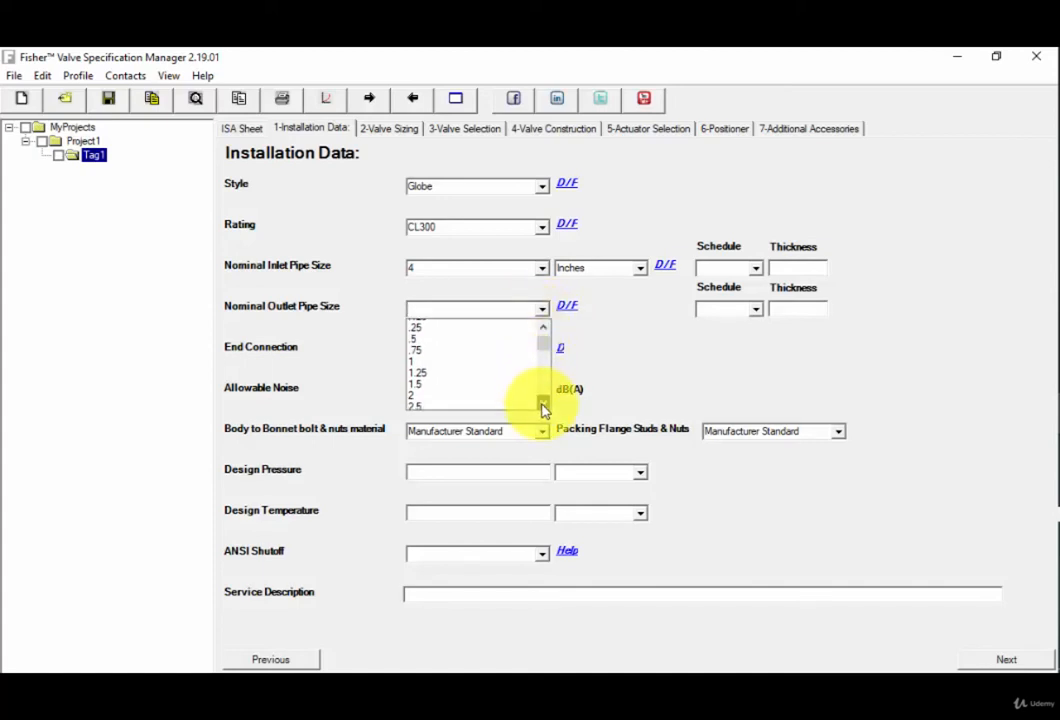
pyautogui.click(543, 404)
pyautogui.click(543, 404)
pyautogui.click(543, 404)
pyautogui.click(543, 404)
pyautogui.click(543, 404)
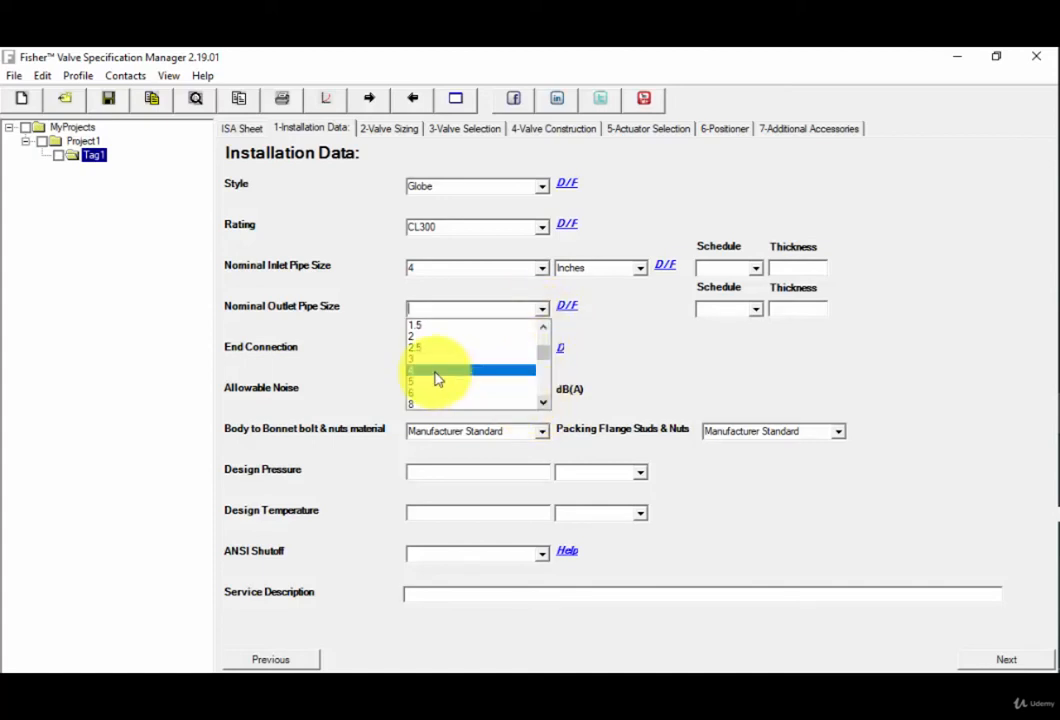
pyautogui.click(435, 378)
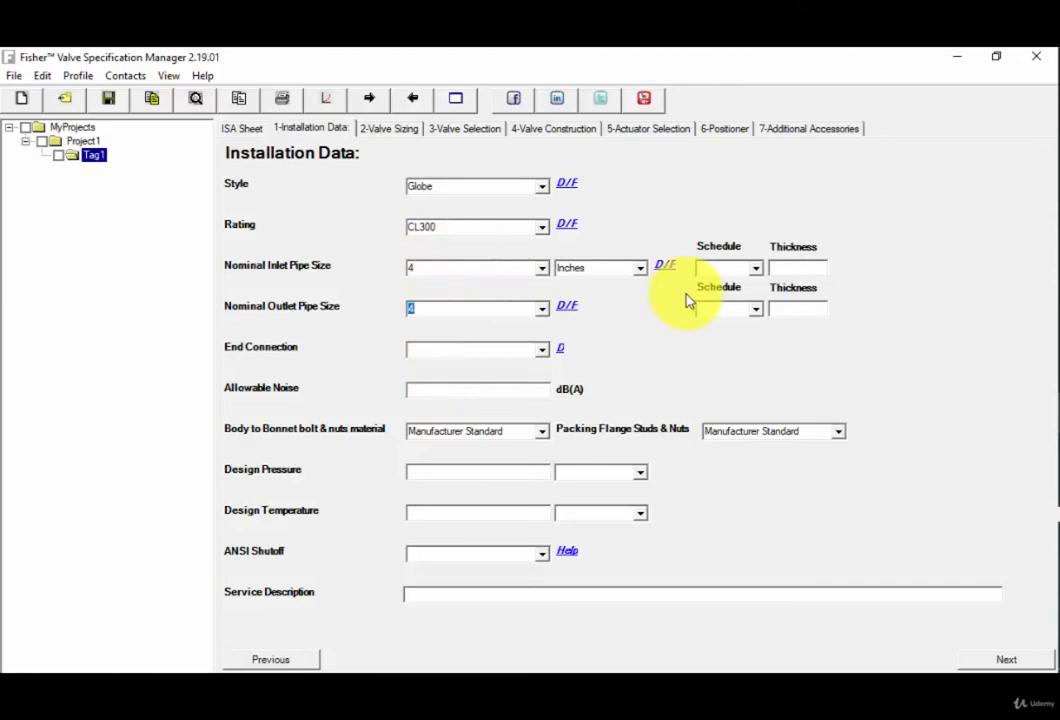
# Set the pipe schedule to 20 for both the nominal inlet and nominal outlet pipe sizes.
pyautogui.click(757, 270)
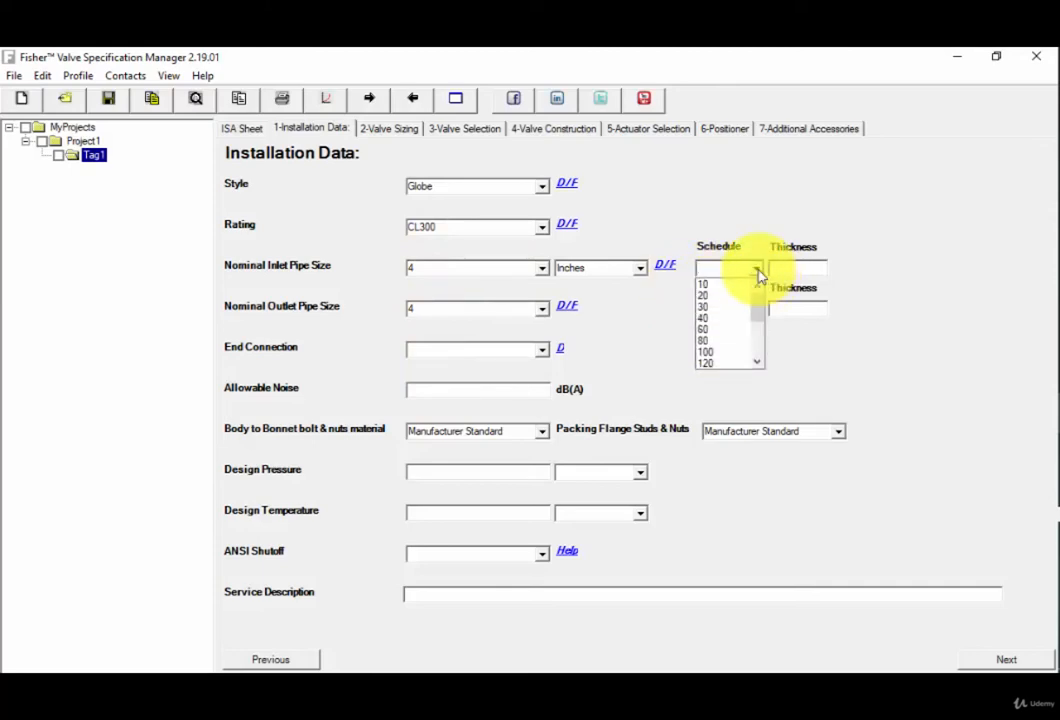
pyautogui.click(715, 297)
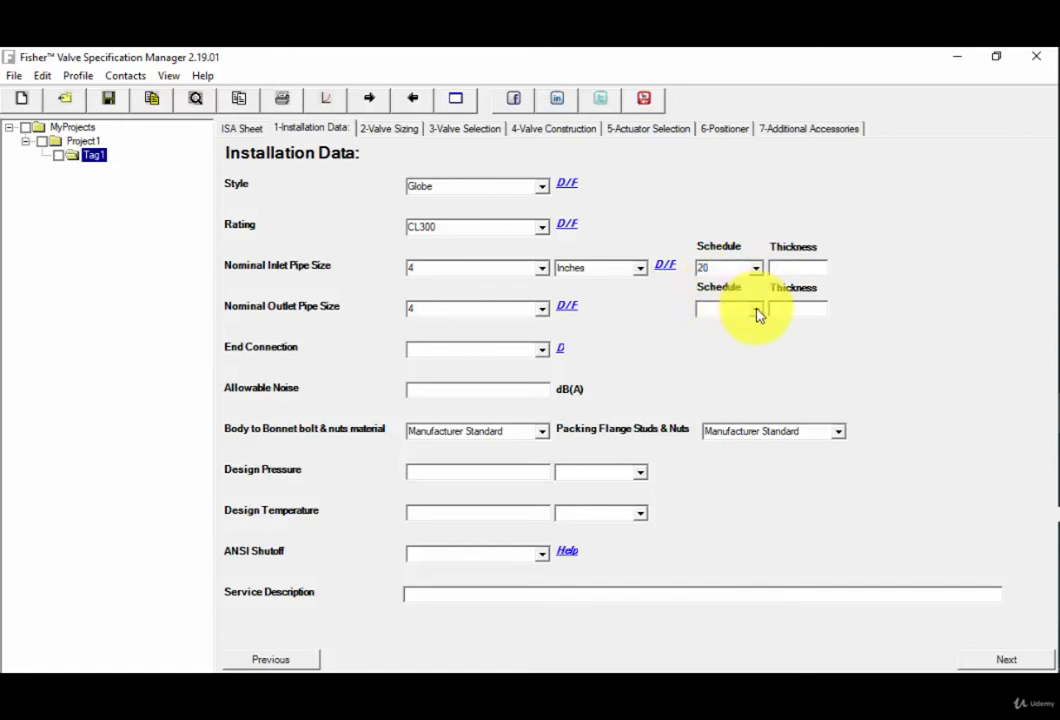
pyautogui.click(757, 311)
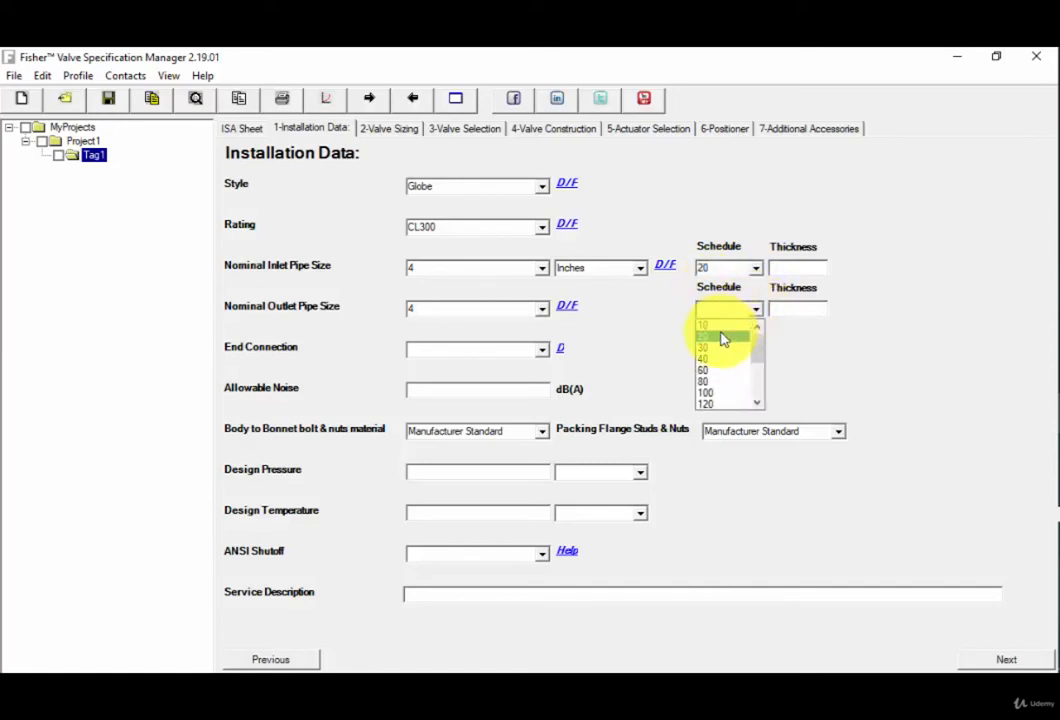
pyautogui.click(724, 338)
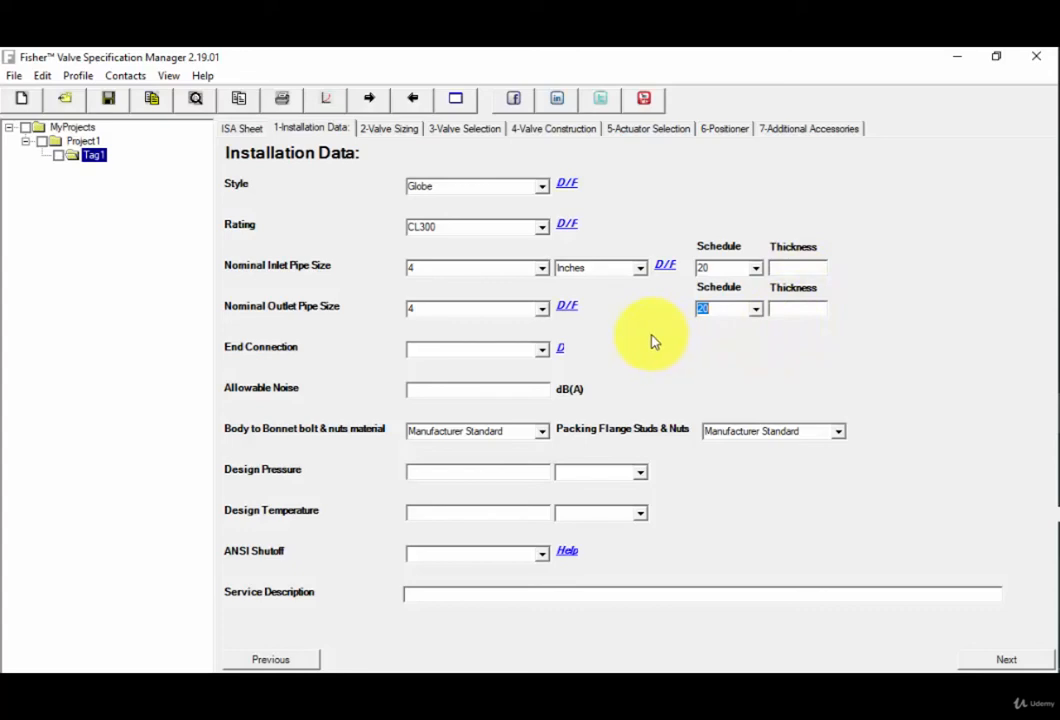
# Set the end connection to RF Flg and the allowable noise to 90 dB(A).
pyautogui.click(545, 352)
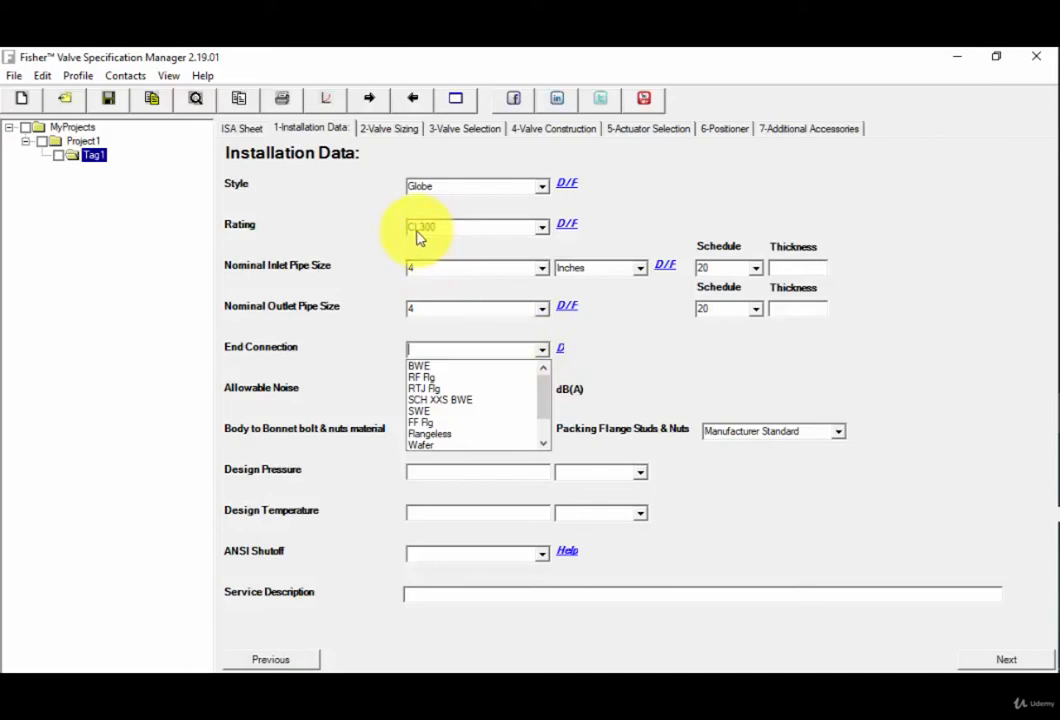
pyautogui.click(423, 377)
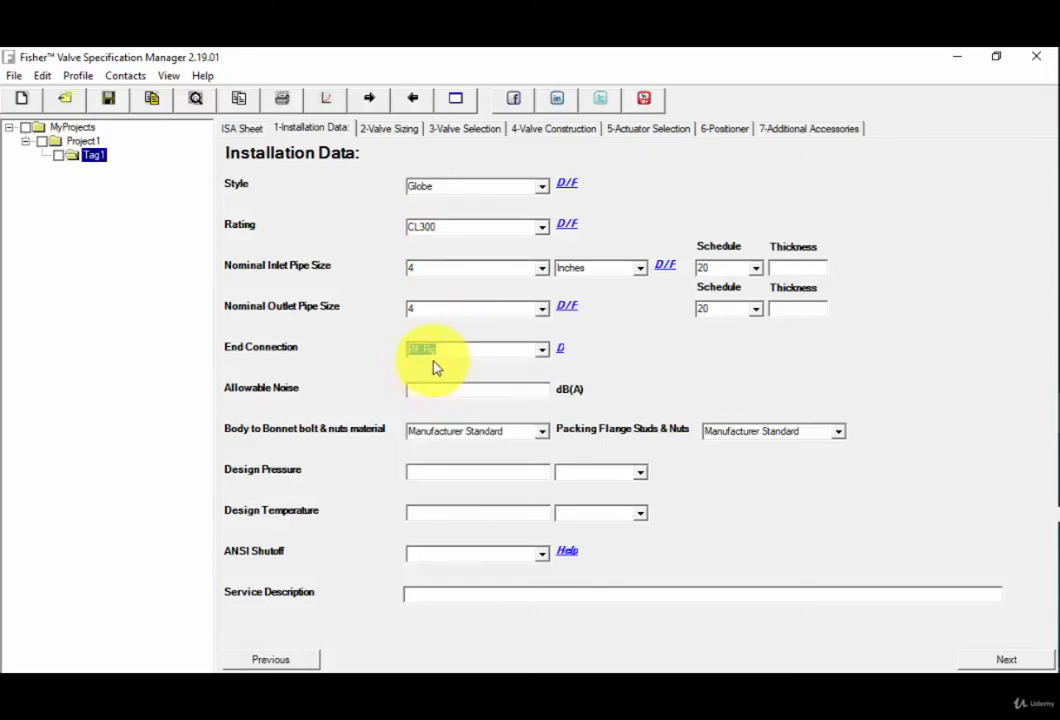
pyautogui.click(475, 349)
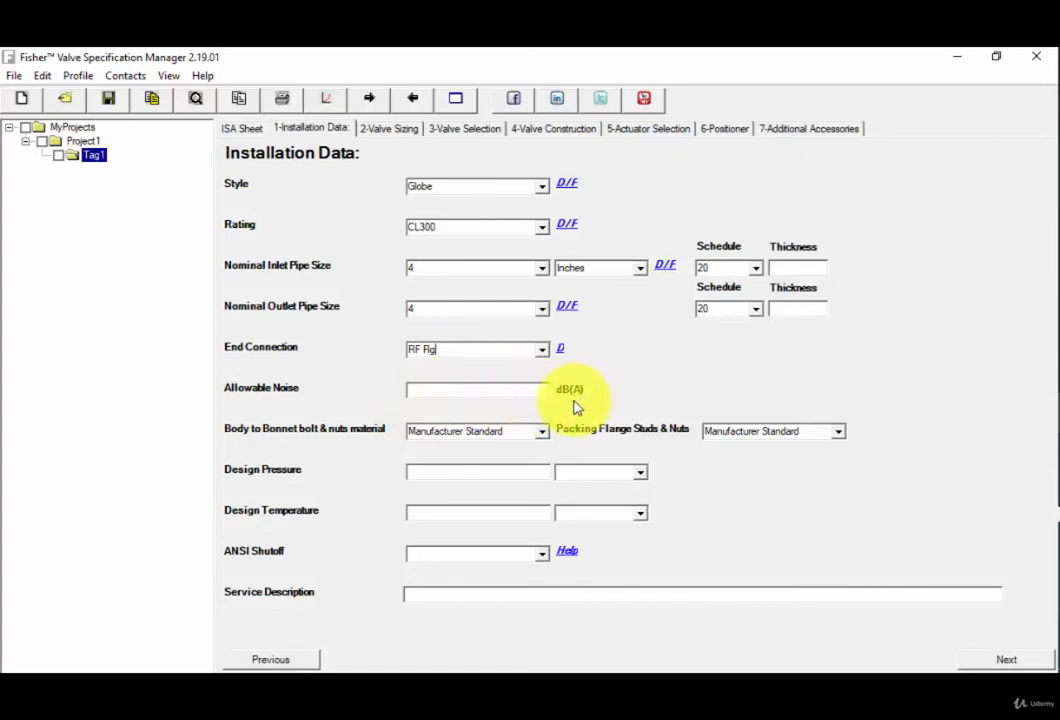
pyautogui.click(461, 390)
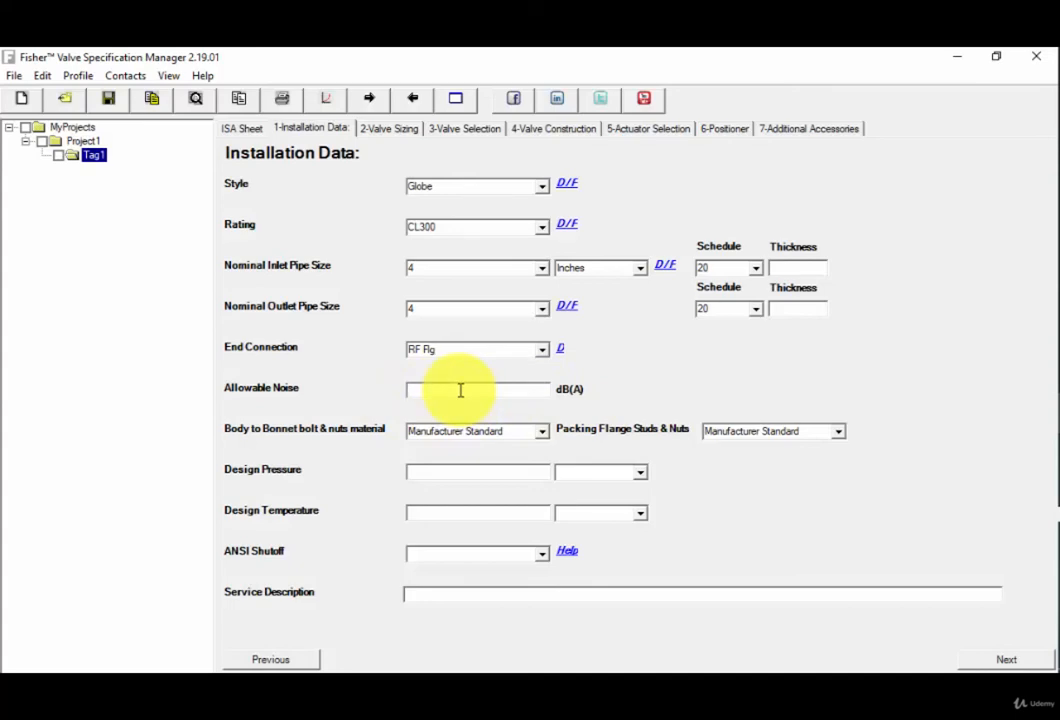
pyautogui.write('90')
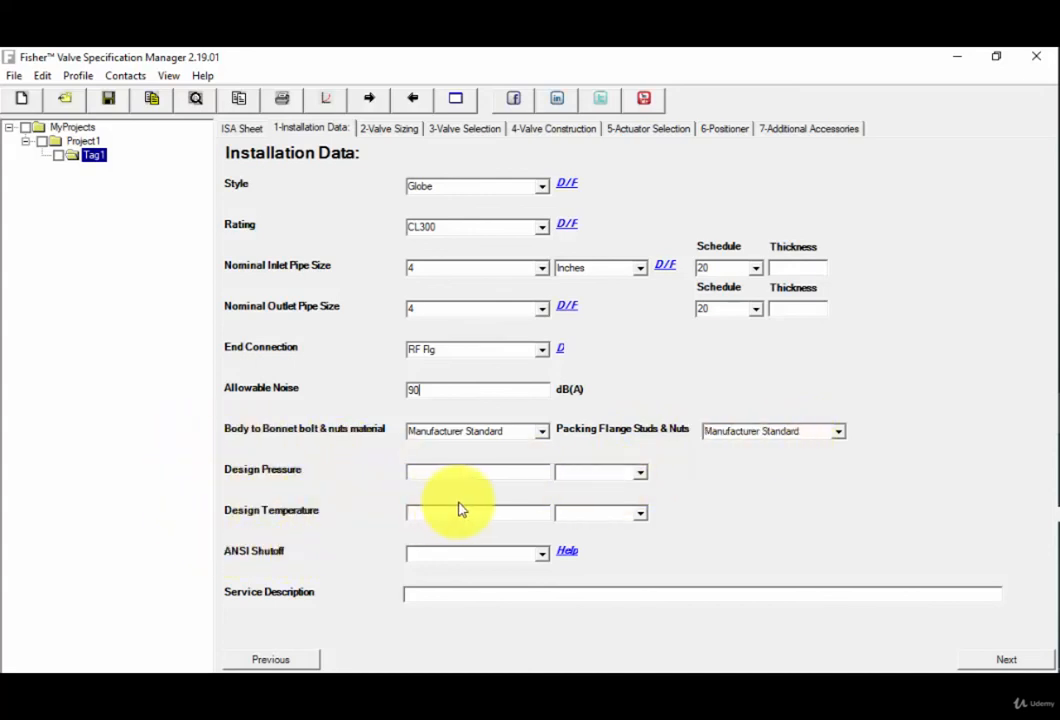
# Set the design pressure to 200 psig and the design temperature to 140 deg F.
pyautogui.click(641, 472)
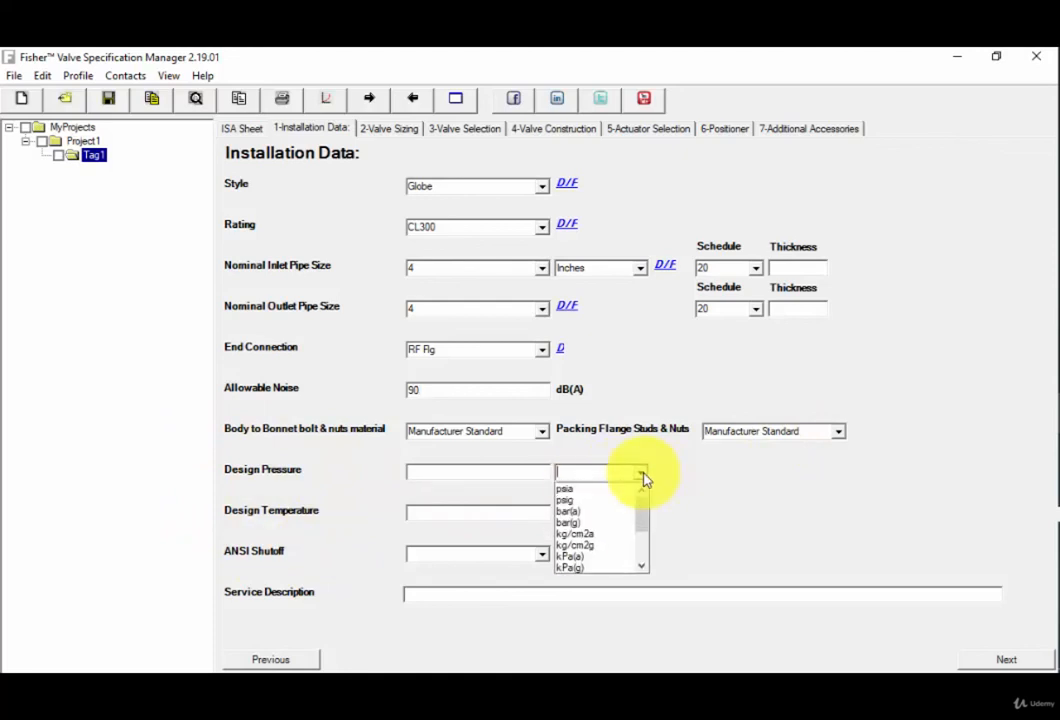
pyautogui.click(585, 507)
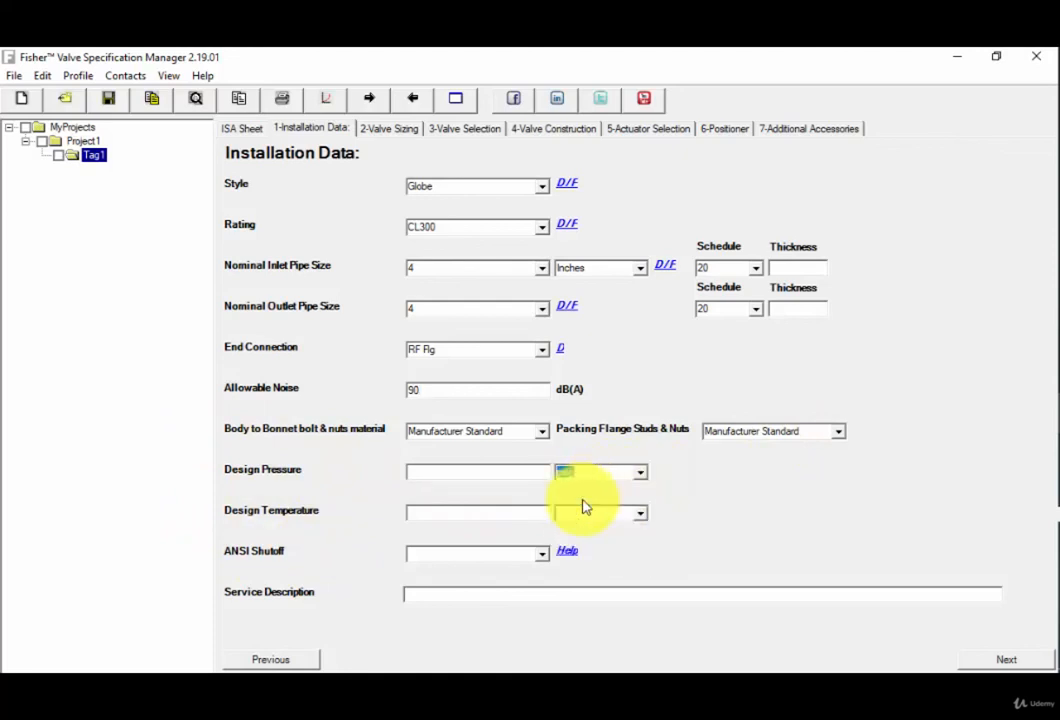
pyautogui.click(641, 513)
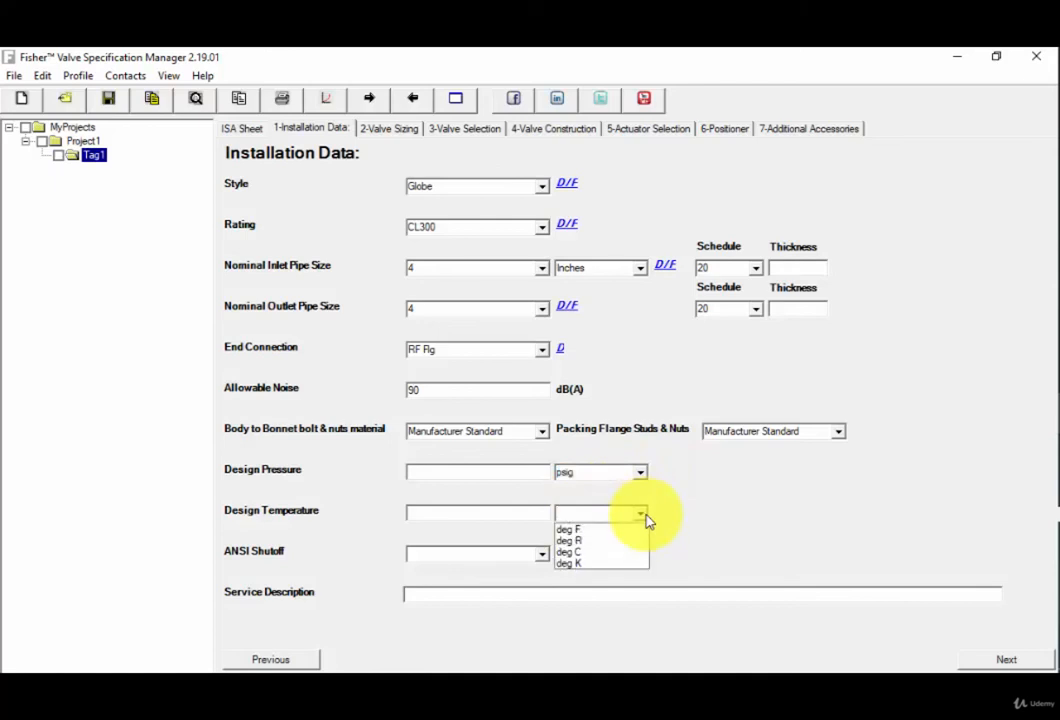
pyautogui.click(601, 533)
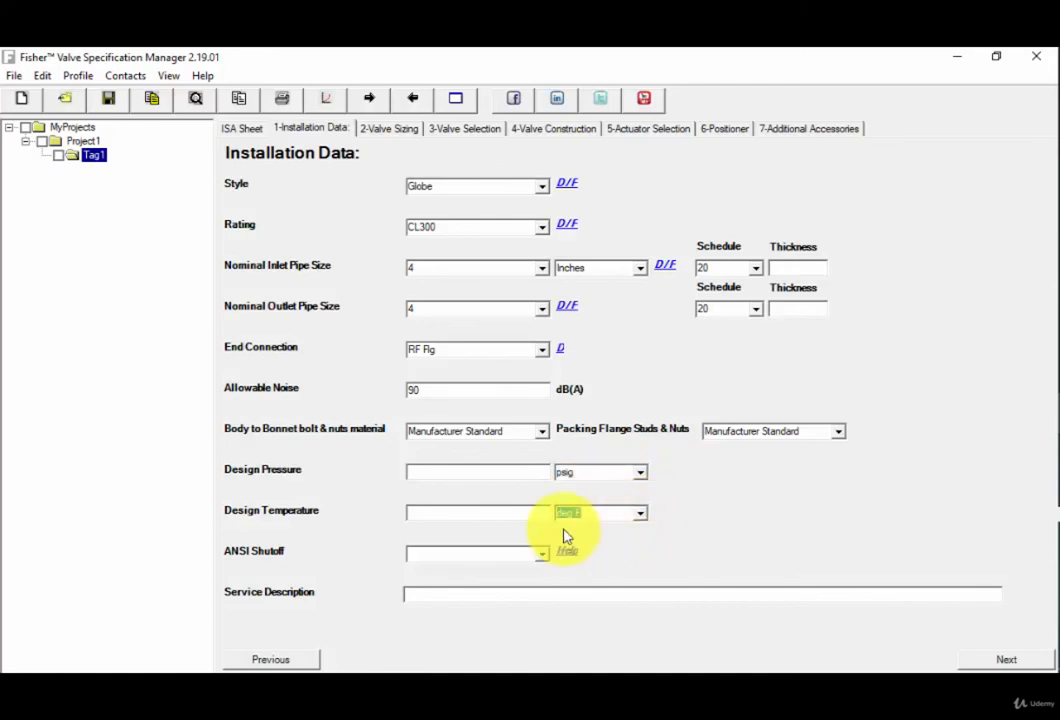
pyautogui.click(431, 470)
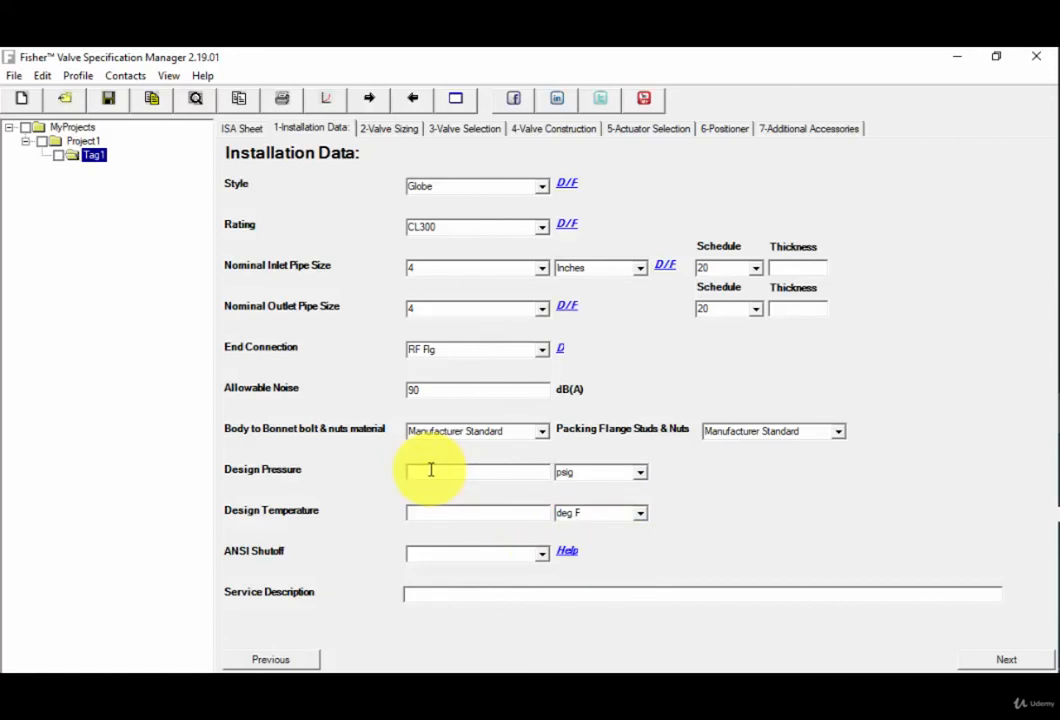
pyautogui.write('200')
pyautogui.click(435, 515)
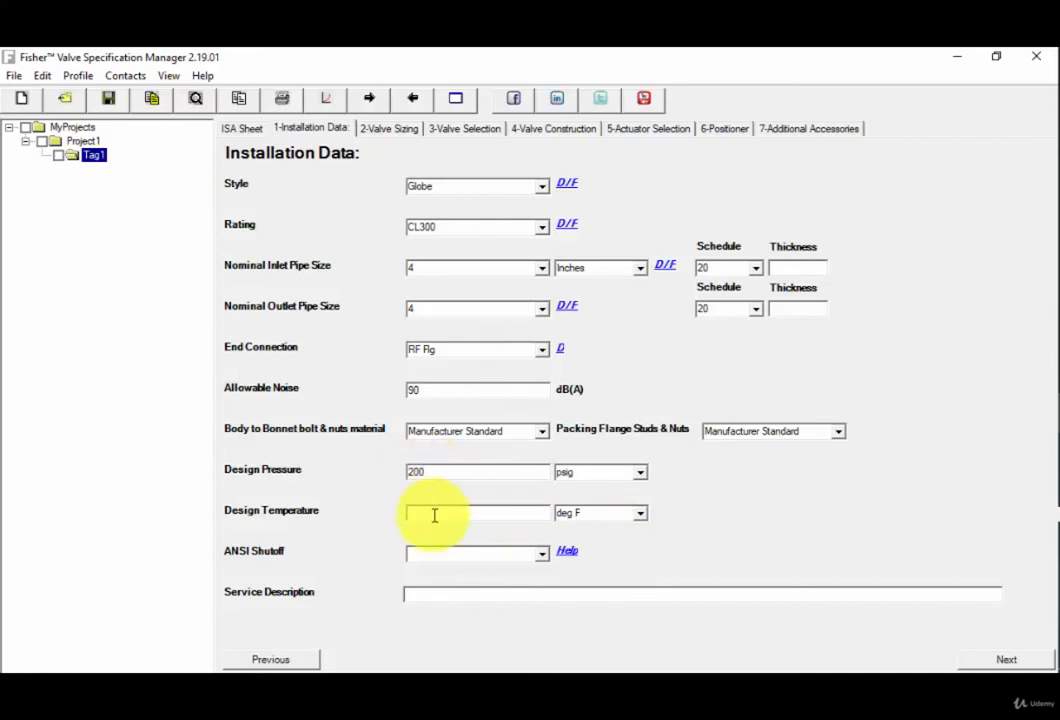
pyautogui.write('140')
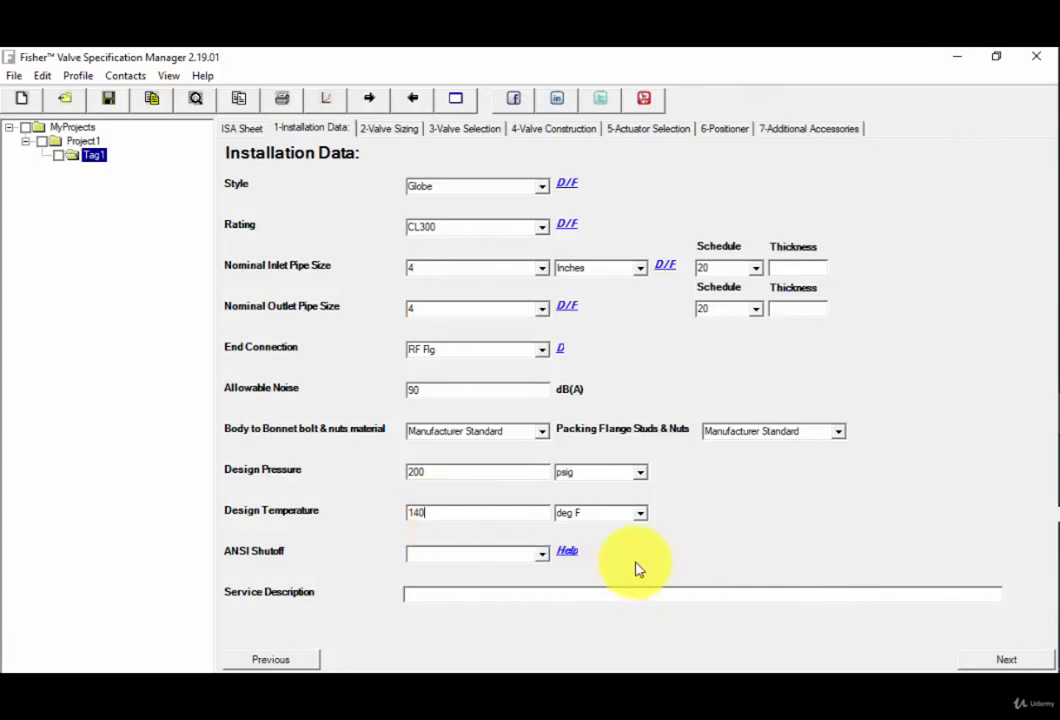
# Set the valve's ANSI shutoff class to ANSI CL II.
pyautogui.click(544, 556)
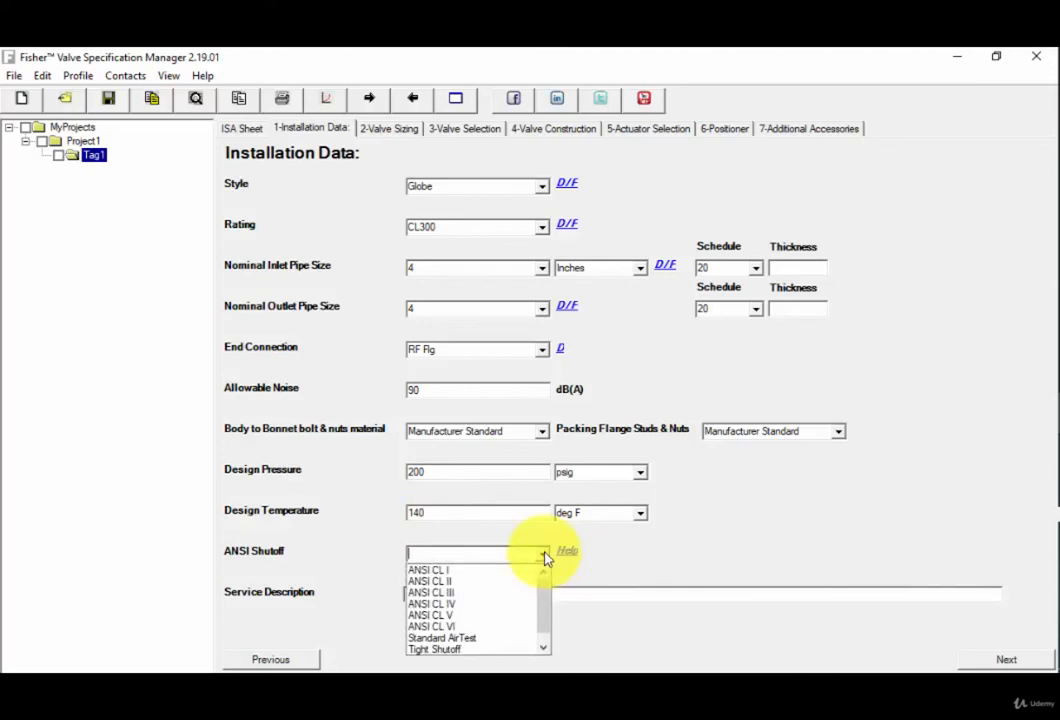
pyautogui.click(468, 582)
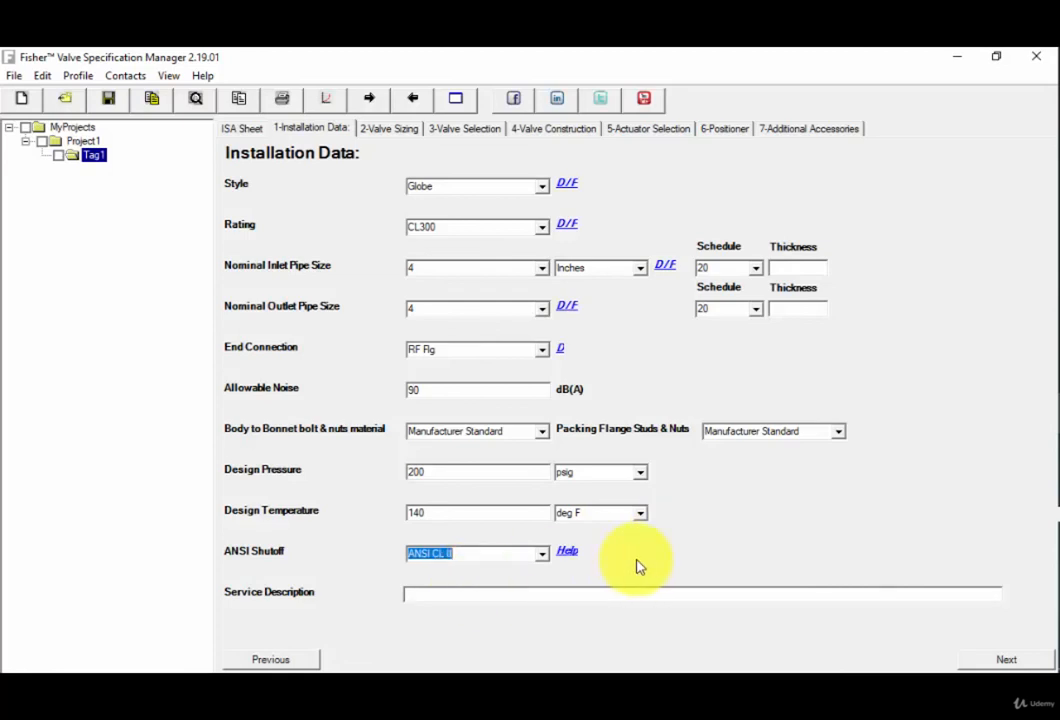
# Examine the ANSI/FCI leakage class tables and test procedures in the ANSI Shutoff help page, and close all its browser pages.
pyautogui.click(567, 556)
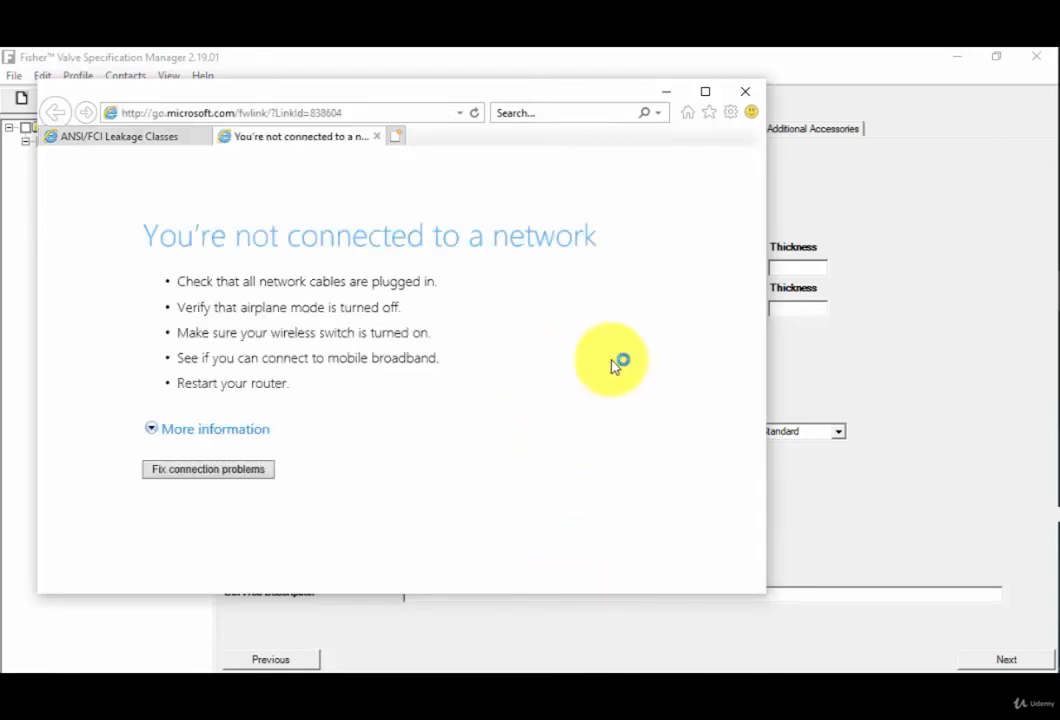
pyautogui.click(133, 140)
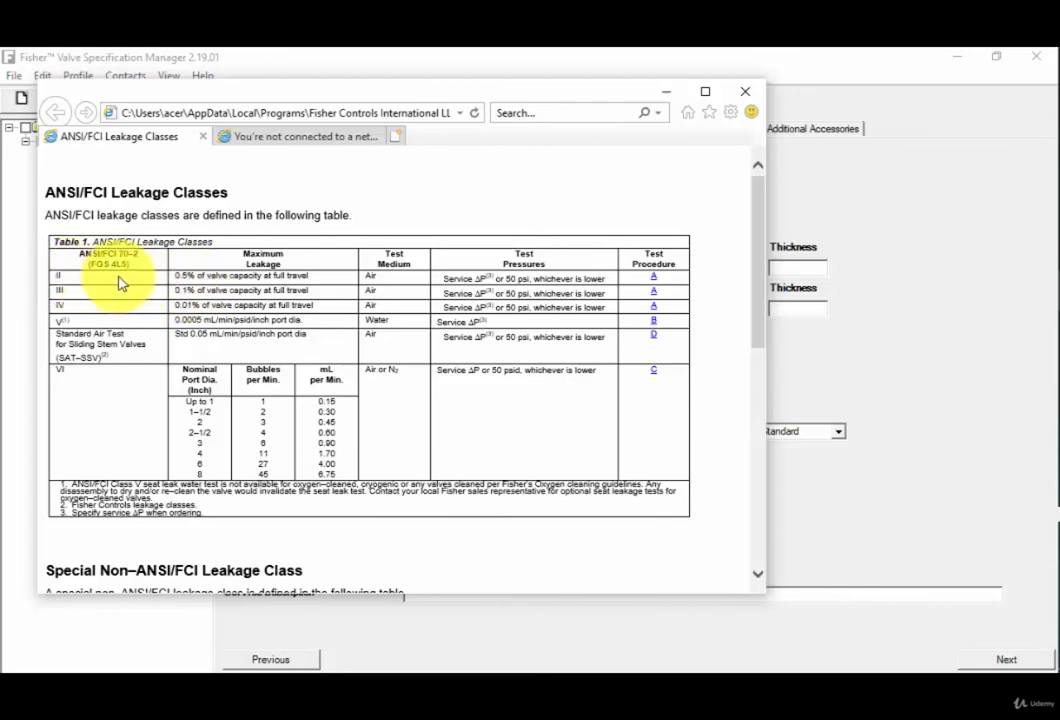
pyautogui.click(758, 578)
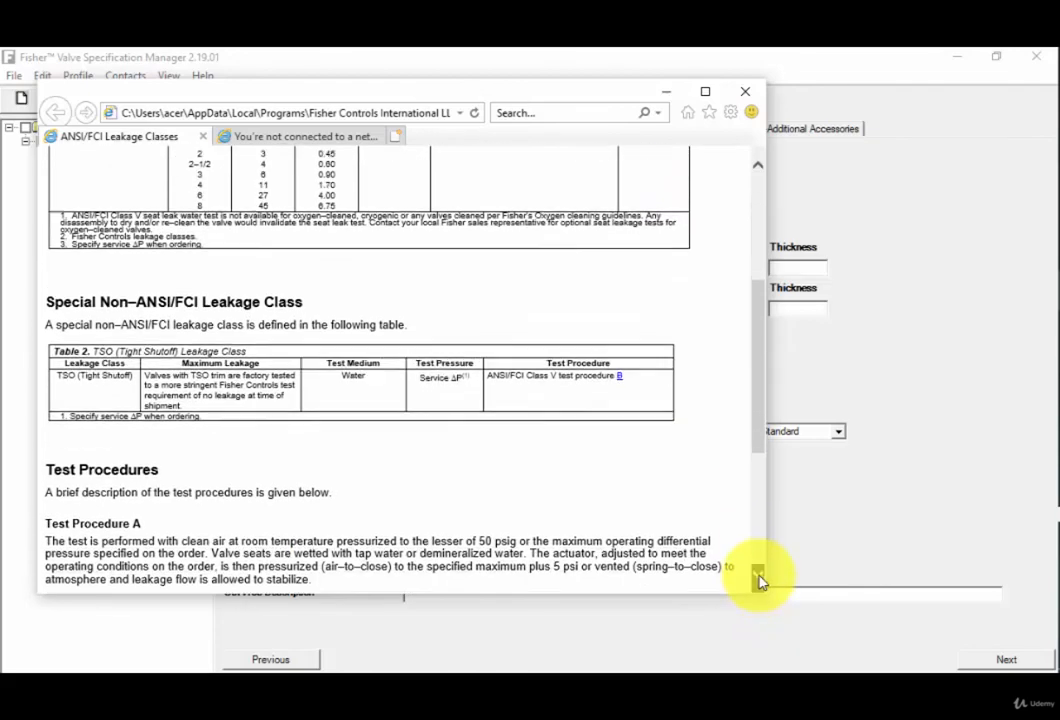
pyautogui.click(758, 578)
pyautogui.click(758, 578)
pyautogui.click(758, 578)
pyautogui.click(758, 578)
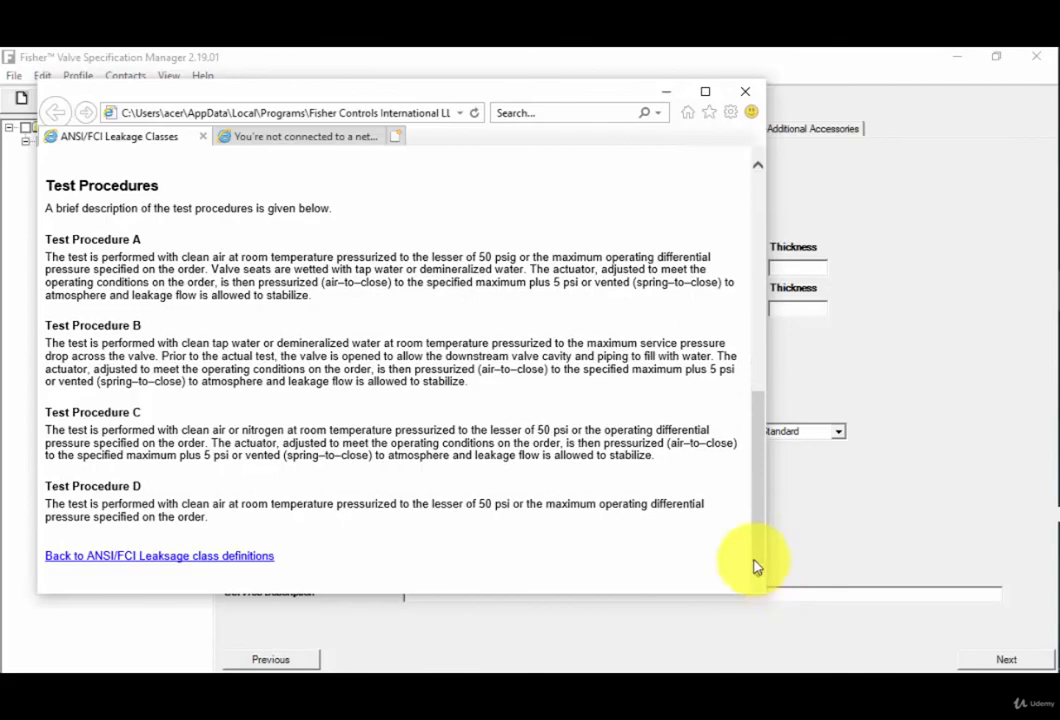
pyautogui.click(757, 179)
pyautogui.click(757, 166)
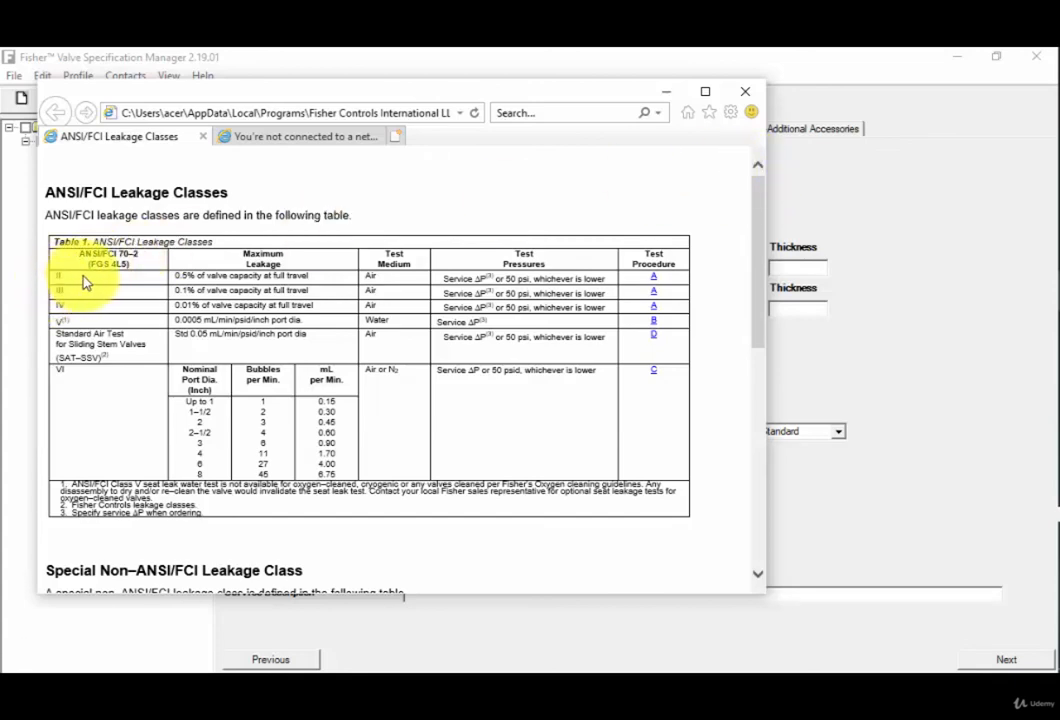
pyautogui.click(743, 96)
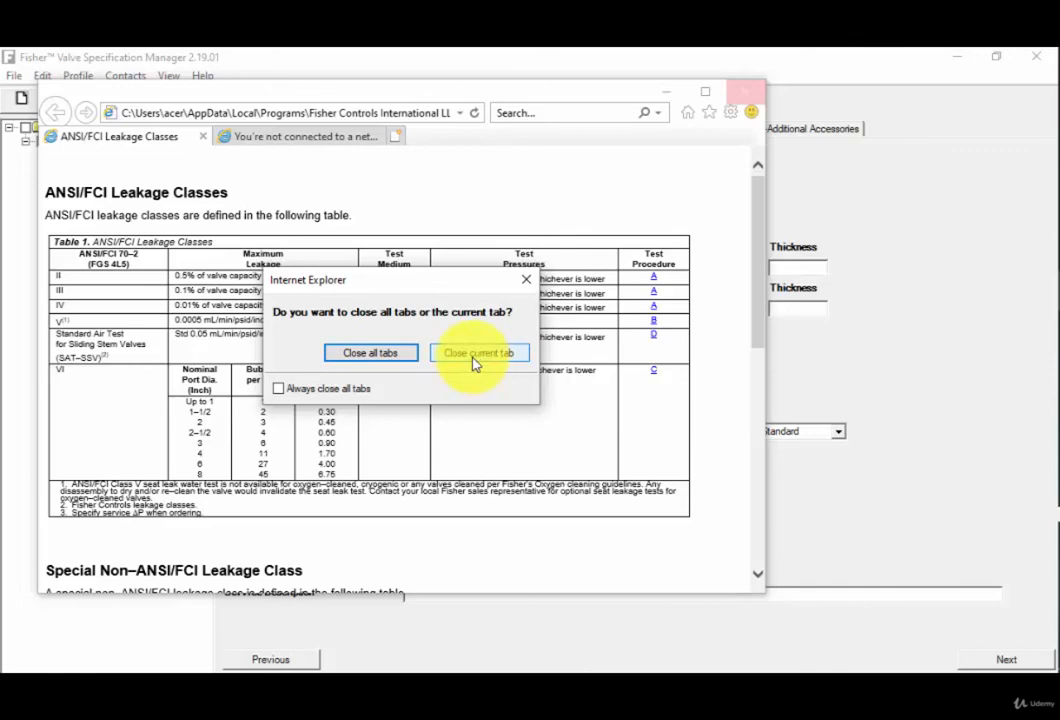
pyautogui.click(368, 354)
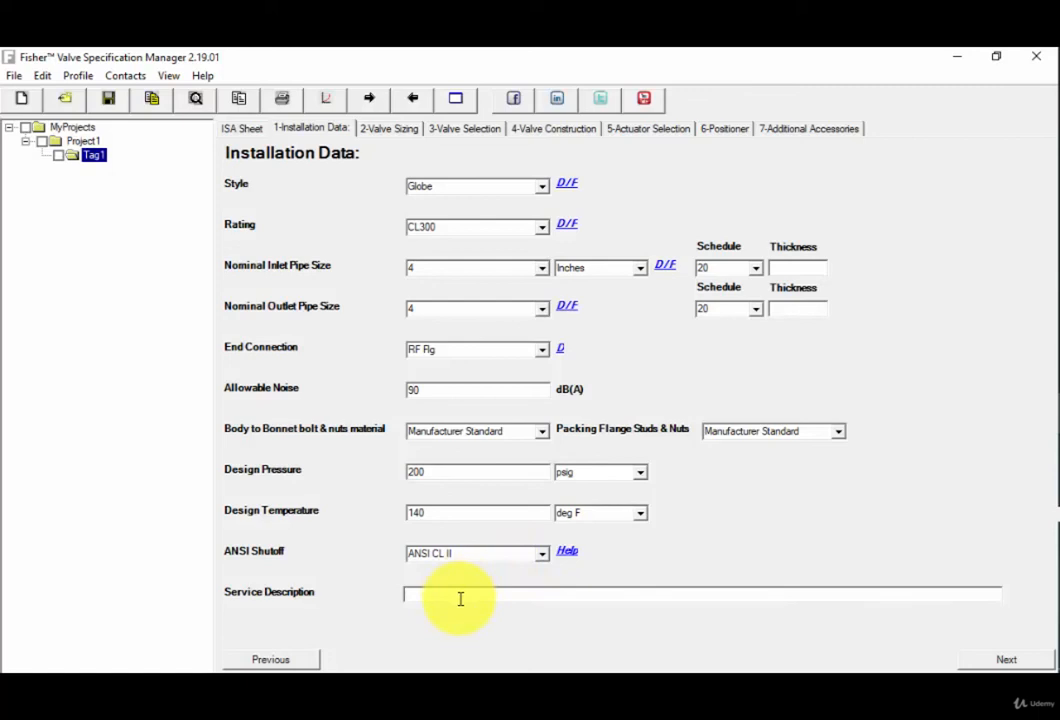
# Enter WATER as the service description and continue to the Valve Sizing page.
pyautogui.write('WATER')
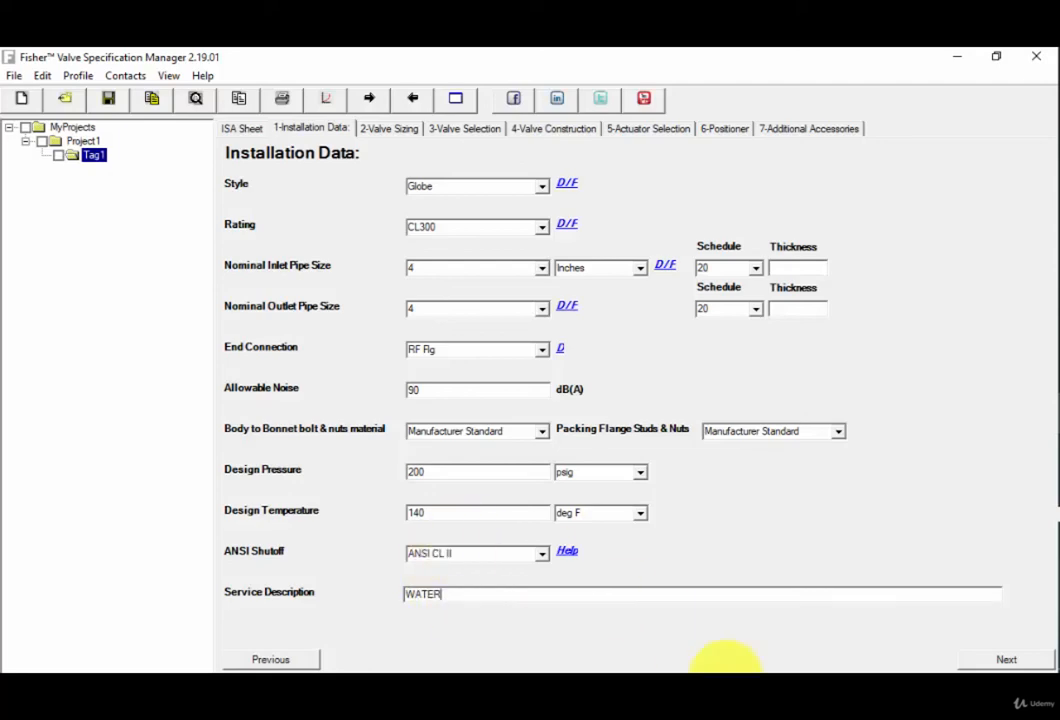
pyautogui.click(1006, 660)
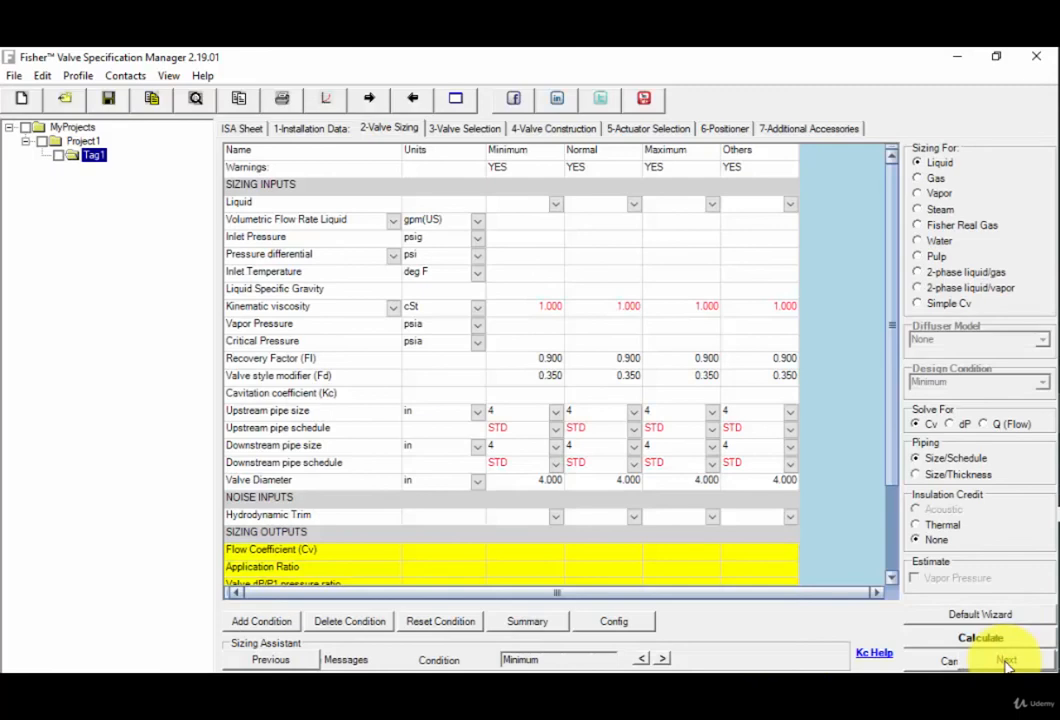